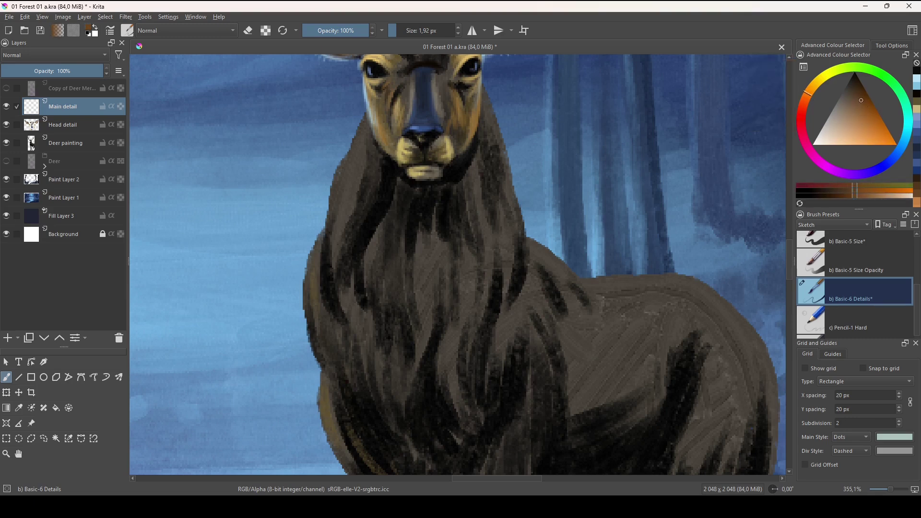
On the Main detail layer, paint orange-brown fur strokes down the left side of the deer's neck with a 10,24 px brush.
key(Page_Down)
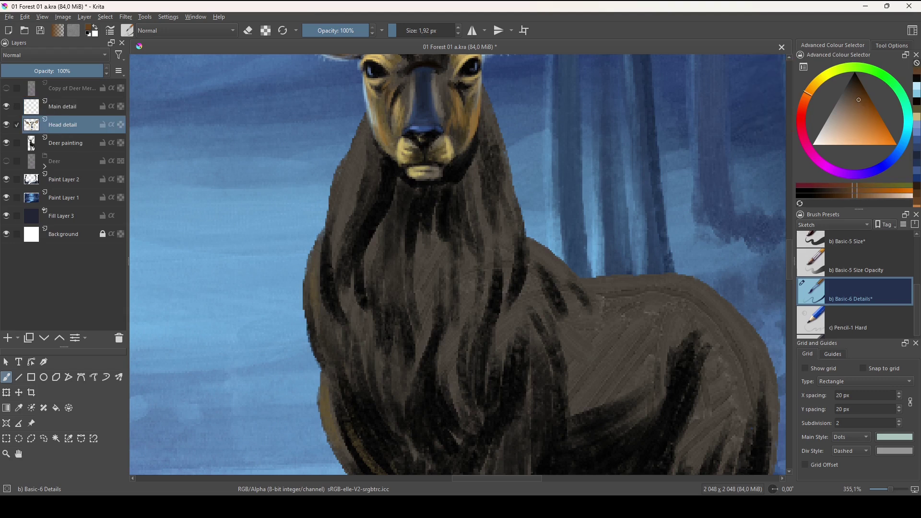
click(862, 99)
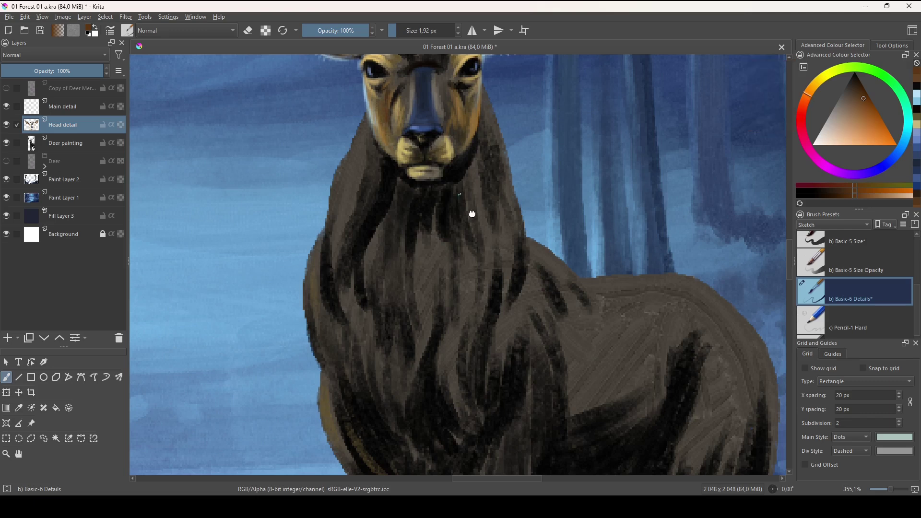
drag(446, 215, 471, 304)
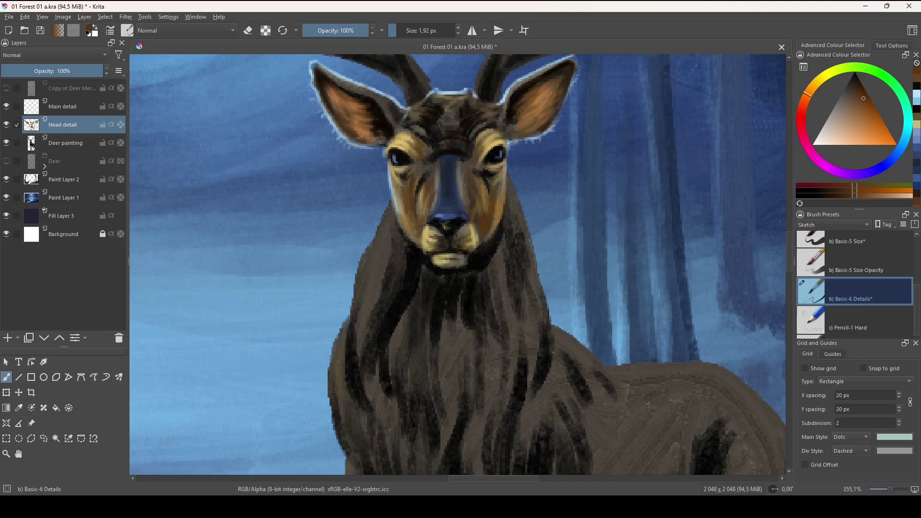
drag(462, 261, 477, 226)
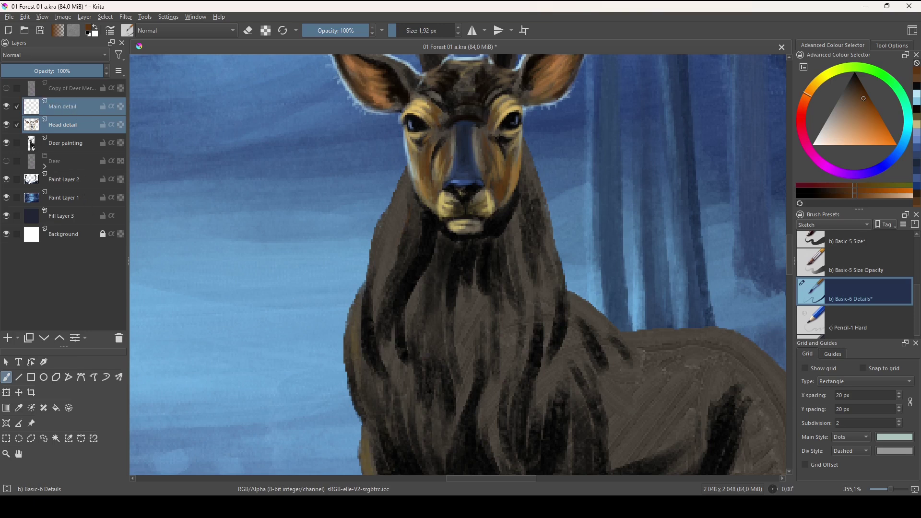
click(75, 110)
drag(413, 241, 428, 240)
mouse_move(420, 228)
mouse_down()
mouse_move(396, 276)
mouse_move(407, 240)
mouse_up()
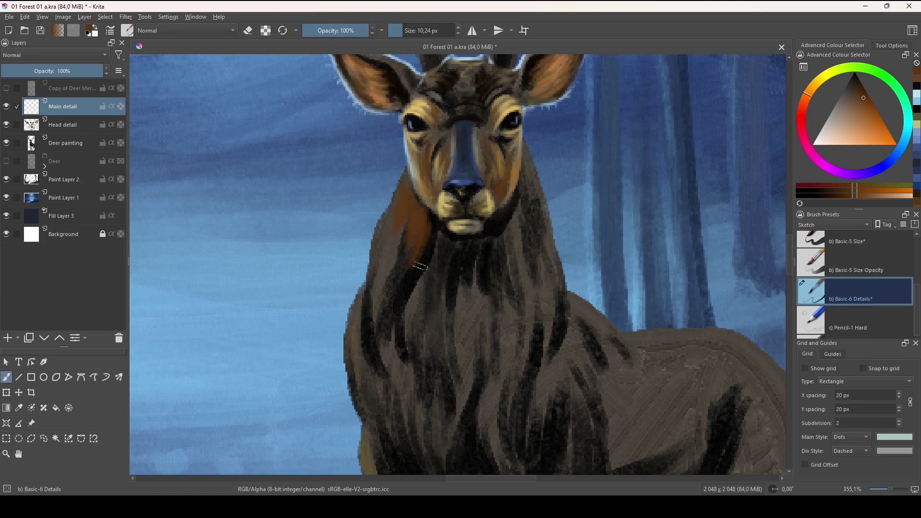
drag(439, 234, 435, 270)
drag(444, 230, 437, 290)
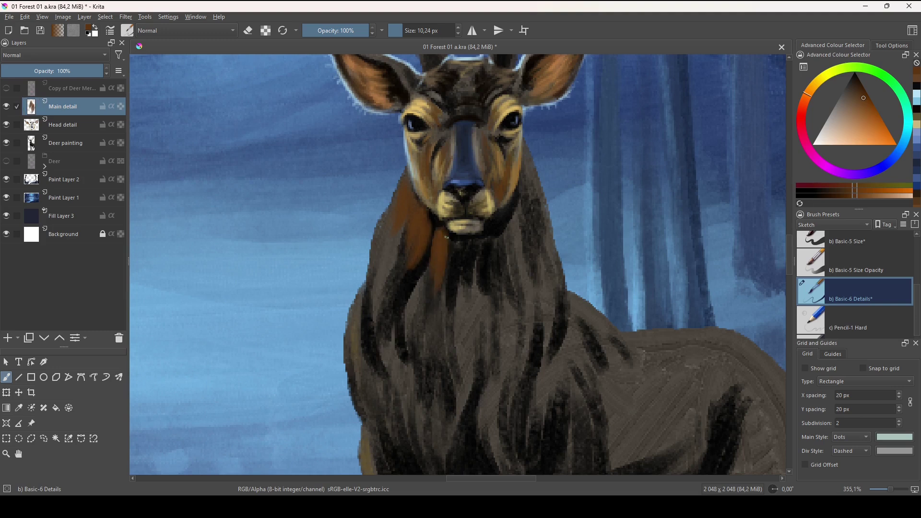
Paint orange-brown fur strands beneath the deer's chin and on the neck's right side, and extend those on the left.
drag(505, 307, 467, 292)
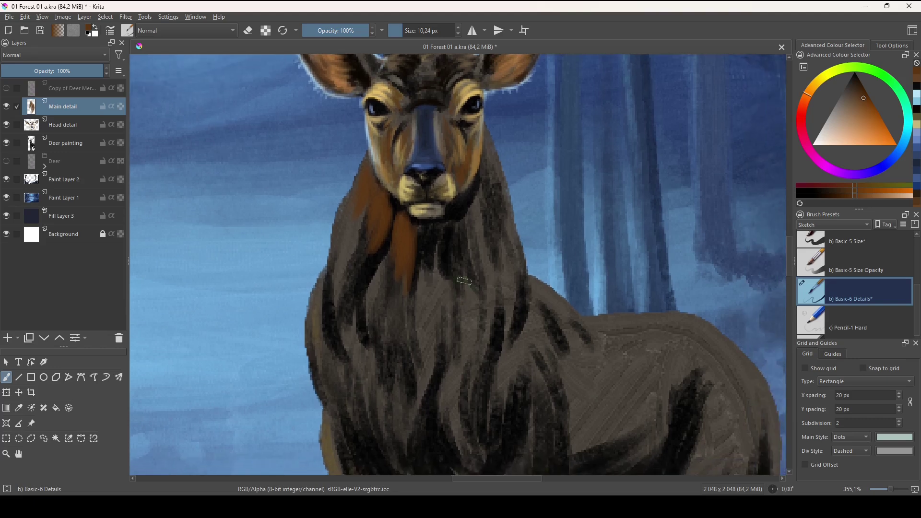
drag(418, 233, 409, 294)
drag(426, 230, 424, 278)
drag(430, 229, 429, 269)
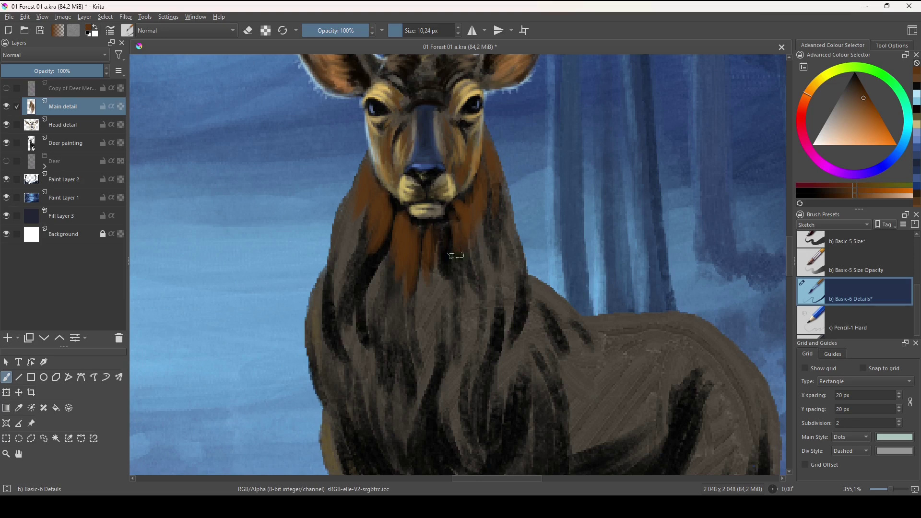
drag(442, 282, 472, 205)
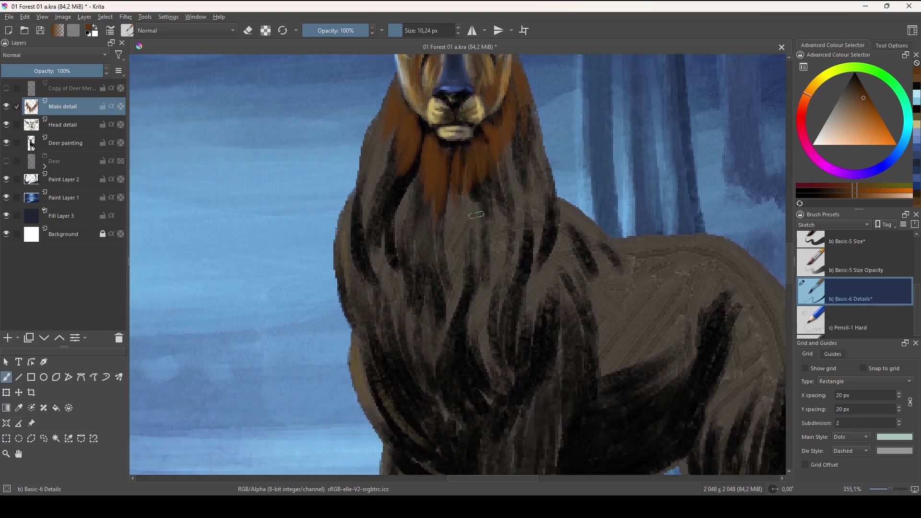
drag(411, 204, 416, 181)
mouse_move(425, 229)
mouse_down()
mouse_move(442, 209)
mouse_move(444, 221)
mouse_up()
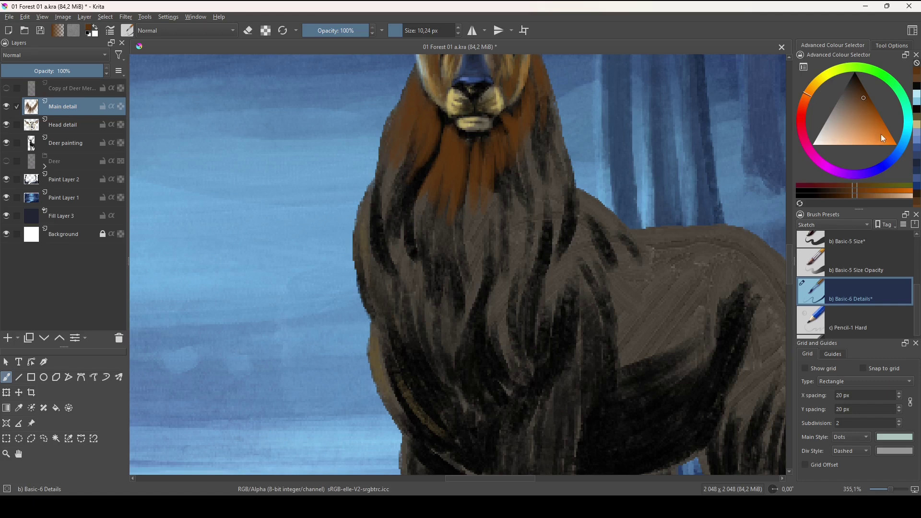
Change the brush colour to dark indigo and paint shadow strands on the left of the neck below the brown fur.
drag(894, 153, 867, 175)
mouse_move(864, 116)
mouse_down()
mouse_move(848, 105)
mouse_move(858, 103)
mouse_move(851, 93)
mouse_up()
drag(411, 182, 396, 237)
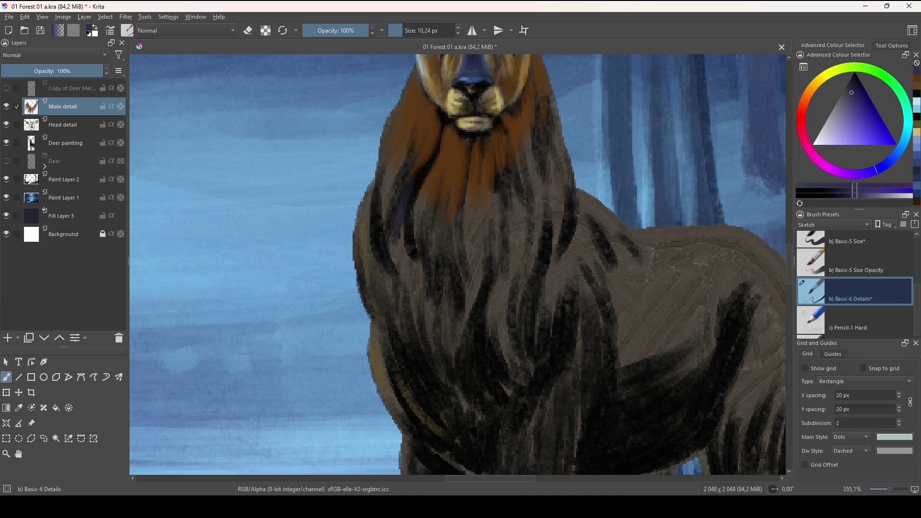
click(854, 89)
drag(855, 89, 854, 90)
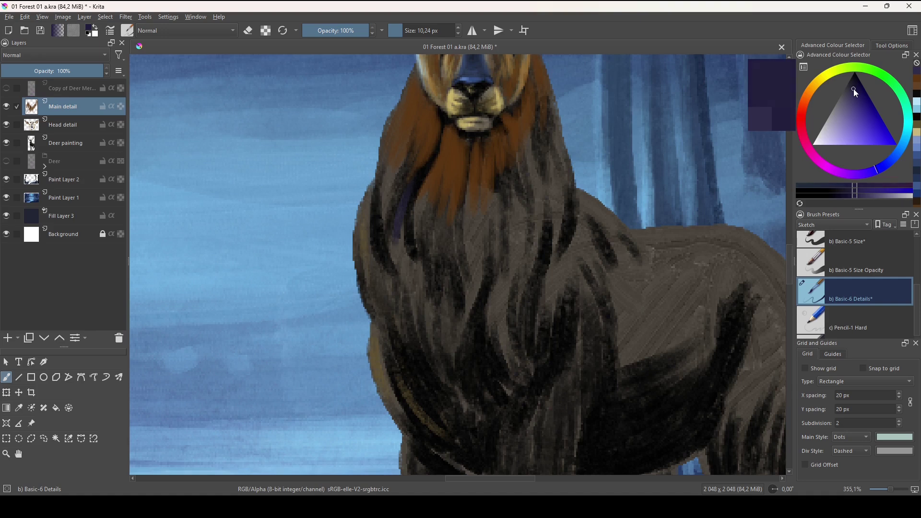
drag(424, 172, 416, 258)
drag(404, 226, 407, 271)
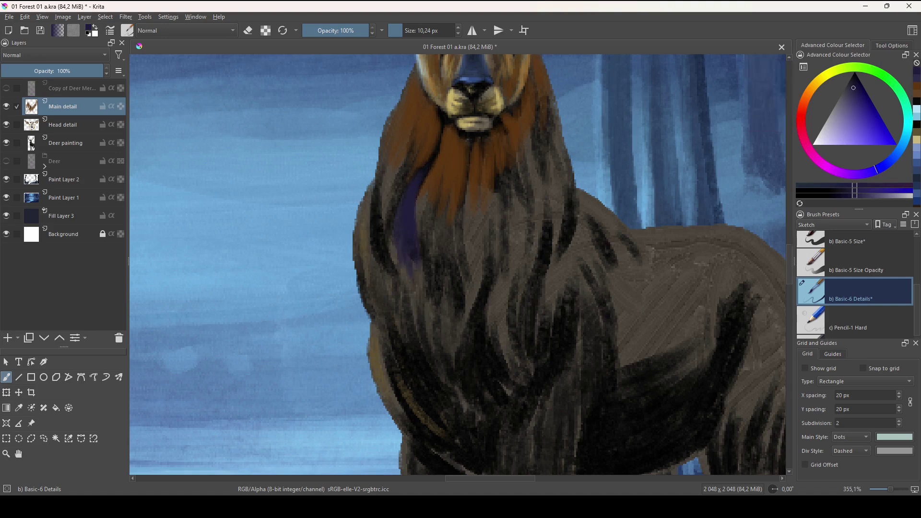
Extend the dark indigo strands over the left side of the neck, blending into the brown fur and down the chest.
drag(417, 149, 384, 218)
drag(403, 163, 380, 219)
drag(413, 144, 383, 208)
drag(390, 158, 377, 194)
click(852, 88)
drag(391, 310, 394, 265)
drag(397, 141, 374, 194)
mouse_move(395, 165)
mouse_down()
mouse_move(378, 267)
mouse_move(394, 163)
mouse_move(382, 247)
mouse_up()
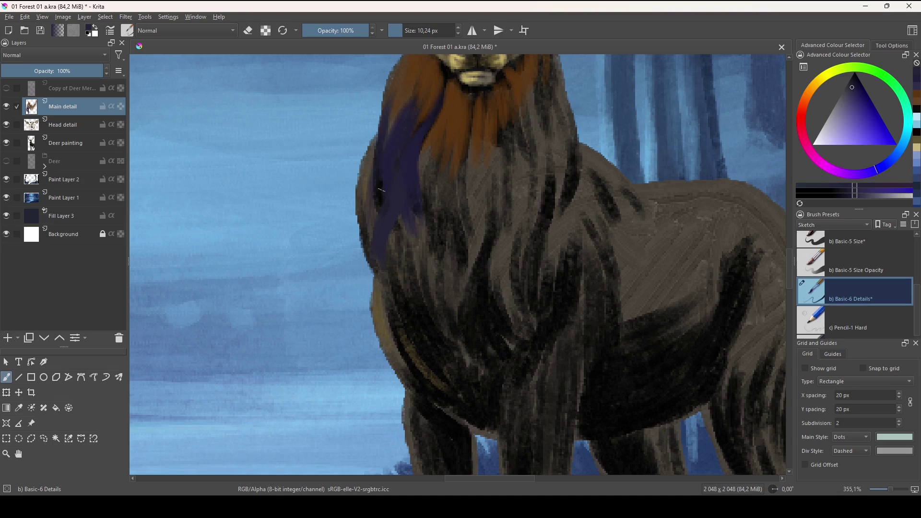
Paint dark indigo fur tufts along the upper left outline of the deer's chest, slightly overlapping the background.
drag(373, 152, 355, 259)
drag(369, 204, 367, 233)
mouse_move(357, 187)
mouse_down()
mouse_move(371, 144)
mouse_move(349, 201)
mouse_up()
drag(372, 147, 362, 192)
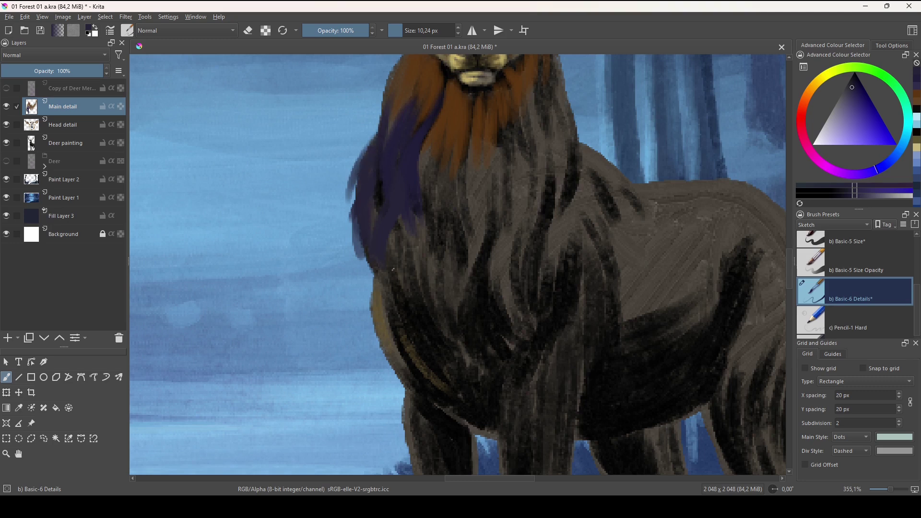
Cover the right side of the neck and chest with long dark indigo fur strands beside the brown fur.
drag(531, 197, 490, 214)
drag(511, 80, 516, 124)
drag(517, 125, 496, 178)
mouse_move(478, 76)
mouse_down()
mouse_move(487, 136)
mouse_move(481, 211)
mouse_up()
mouse_move(468, 160)
mouse_down()
mouse_move(478, 242)
mouse_move(508, 174)
mouse_up()
mouse_move(510, 131)
mouse_down()
mouse_move(516, 158)
mouse_move(504, 227)
mouse_up()
drag(509, 154, 510, 226)
mouse_move(520, 170)
mouse_down()
mouse_move(527, 189)
mouse_move(530, 177)
mouse_up()
mouse_move(514, 122)
mouse_down()
mouse_move(516, 152)
mouse_move(522, 145)
mouse_up()
drag(531, 182, 532, 229)
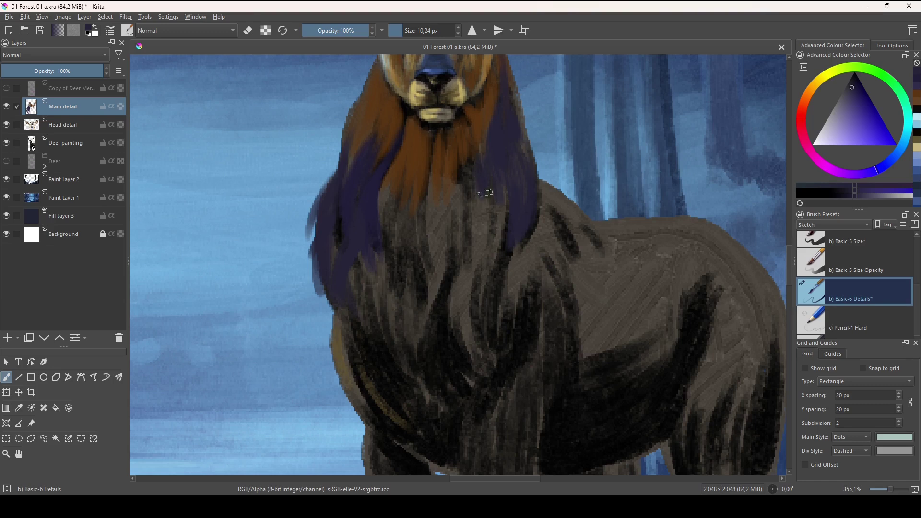
Paint long dark indigo strands down the middle of the chest from beneath the brown fur.
drag(485, 197, 496, 257)
drag(487, 216, 482, 252)
drag(469, 194, 453, 262)
drag(460, 226, 440, 283)
drag(426, 224, 430, 301)
mouse_move(424, 244)
mouse_down()
mouse_move(441, 226)
mouse_move(438, 194)
mouse_up()
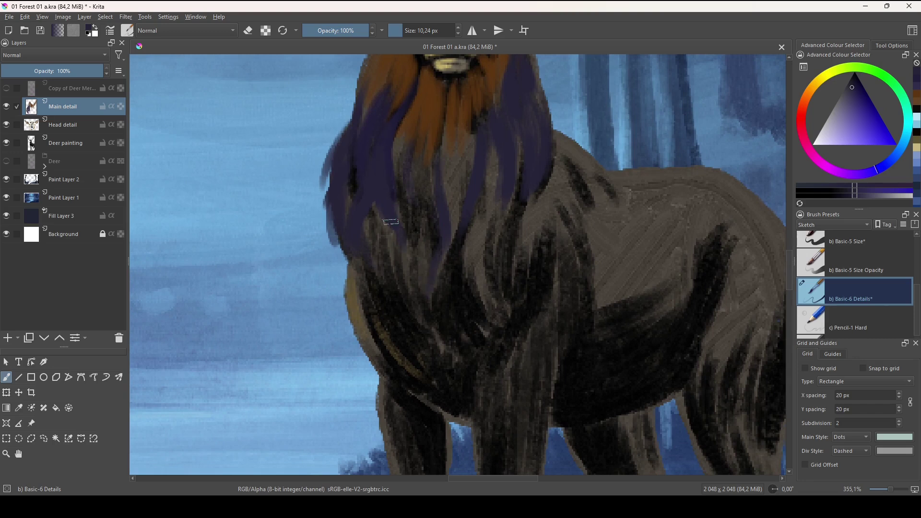
Darken the indigo brush colour and paint a deep shadow patch on the lower left of the chest.
click(855, 85)
drag(855, 84, 854, 82)
drag(377, 211, 382, 256)
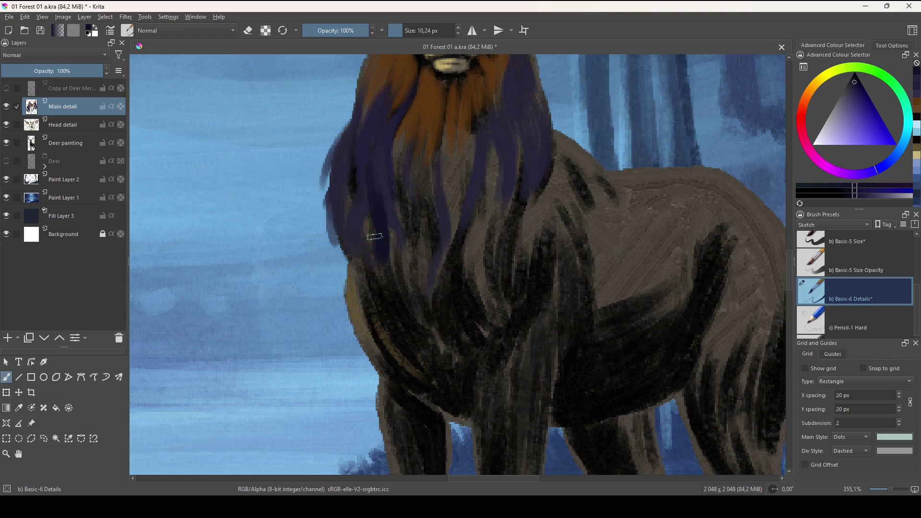
mouse_move(367, 250)
mouse_down()
mouse_move(366, 218)
mouse_move(368, 250)
mouse_move(375, 229)
mouse_move(368, 276)
mouse_move(361, 237)
mouse_move(370, 223)
mouse_up()
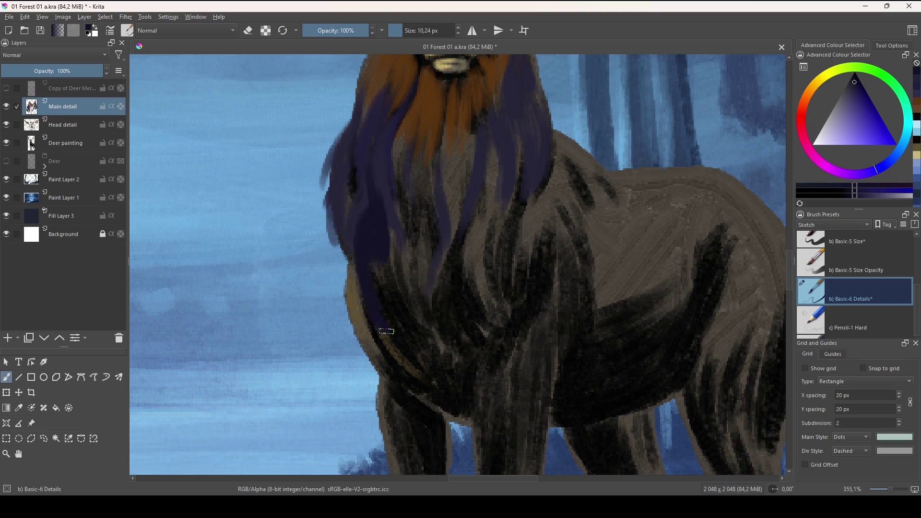
Lighten the indigo brush colour and paint strands beside the dark shadow patch and below the brown fur on the left.
click(853, 97)
drag(385, 196, 396, 276)
click(855, 95)
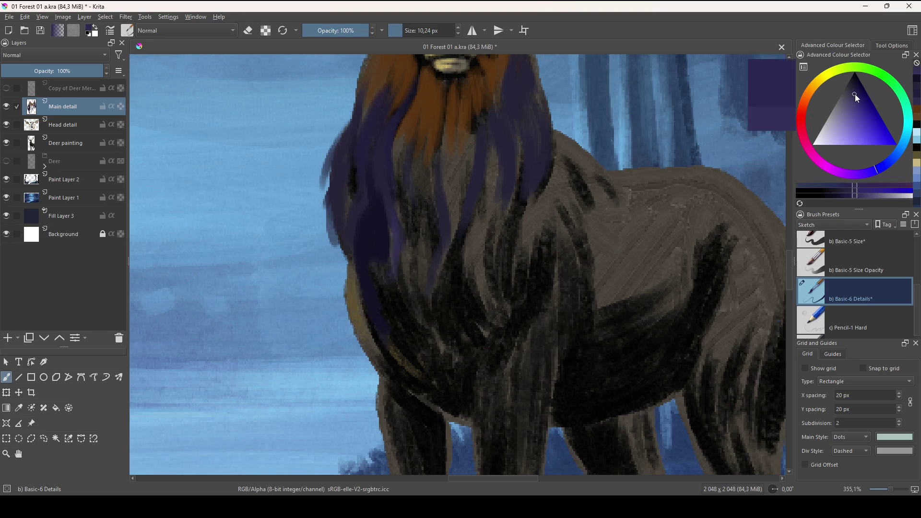
drag(398, 180, 392, 205)
drag(397, 141, 396, 172)
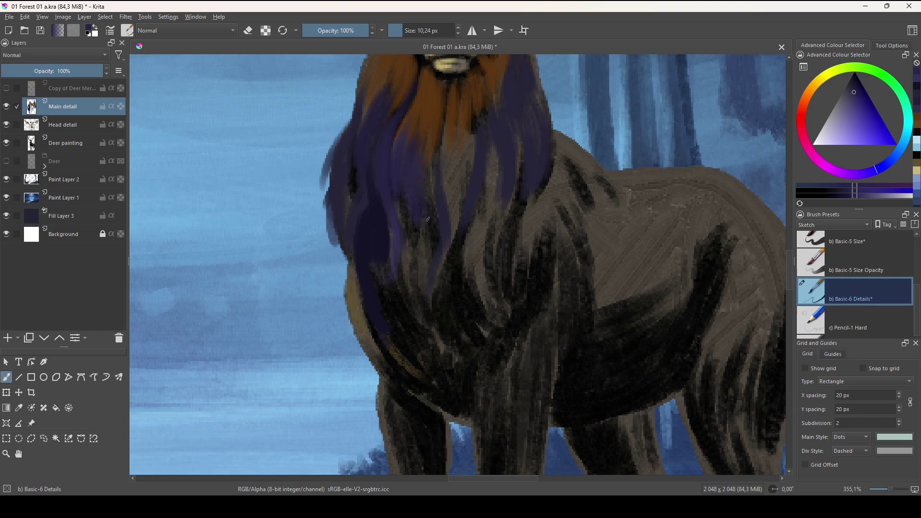
Fill the middle of the chest directly below the brown fur with the lighter indigo strands.
mouse_move(433, 132)
mouse_down()
mouse_move(430, 226)
mouse_move(448, 203)
mouse_move(454, 239)
mouse_up()
mouse_move(451, 145)
mouse_down()
mouse_move(452, 219)
mouse_move(458, 214)
mouse_up()
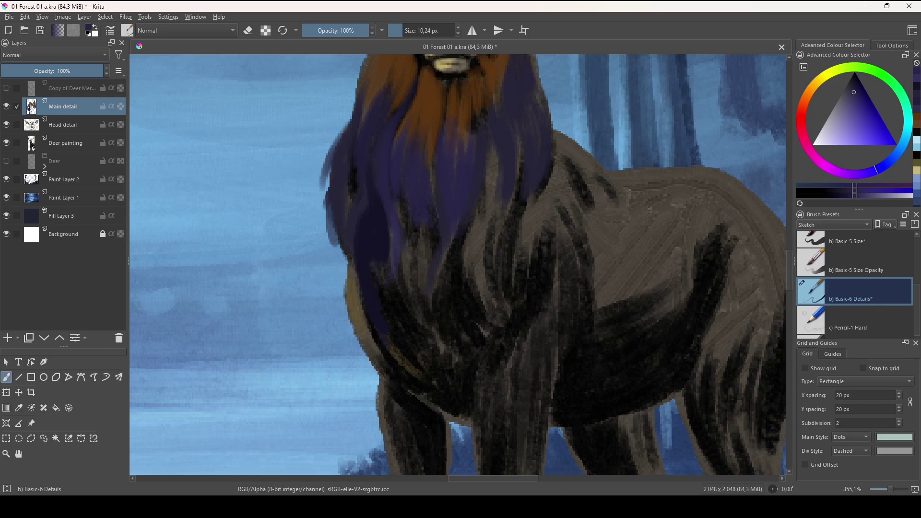
drag(439, 173, 451, 217)
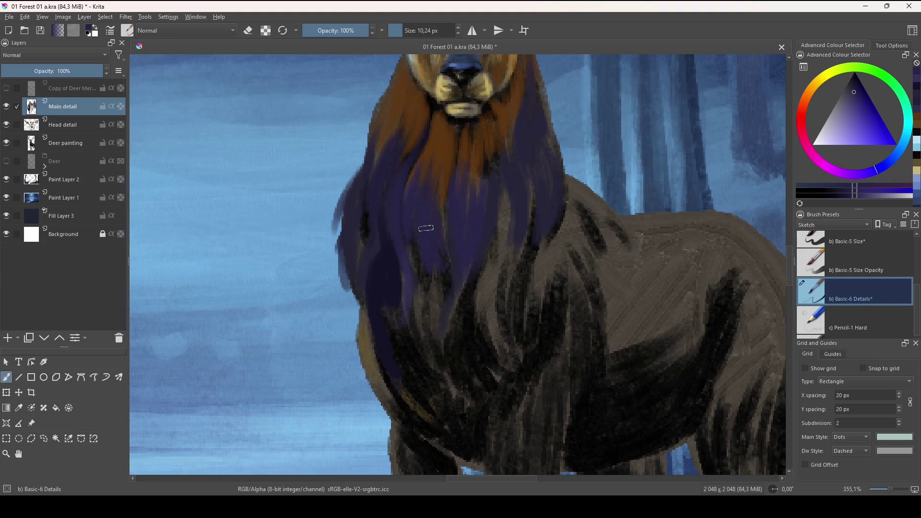
Darken the indigo slightly and paint long strands down the right-centre of the chest.
scroll(431, 251, down, 3)
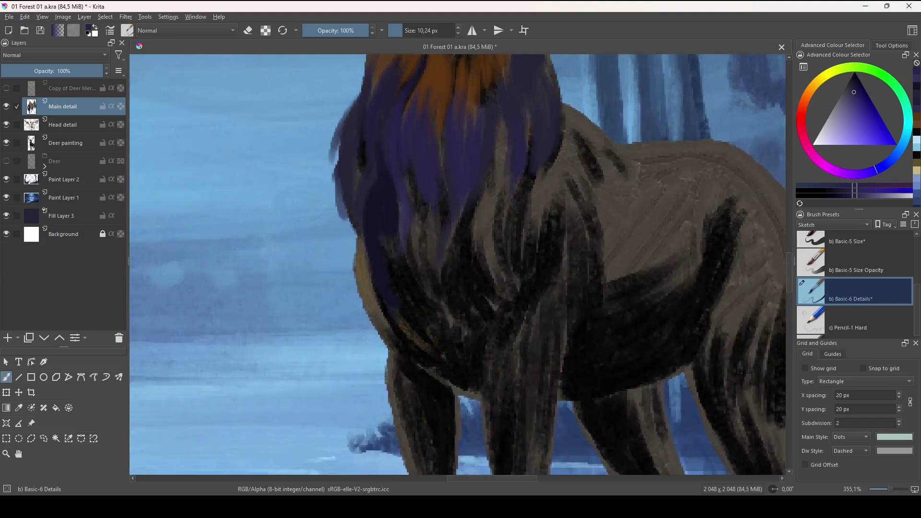
click(854, 90)
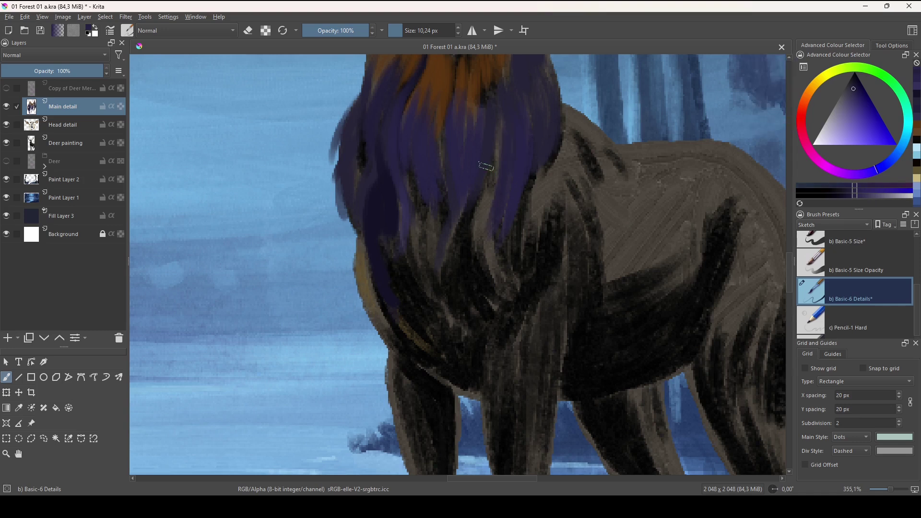
drag(501, 230, 489, 270)
drag(492, 205, 470, 243)
mouse_move(500, 128)
mouse_down()
mouse_move(474, 229)
mouse_move(475, 295)
mouse_up()
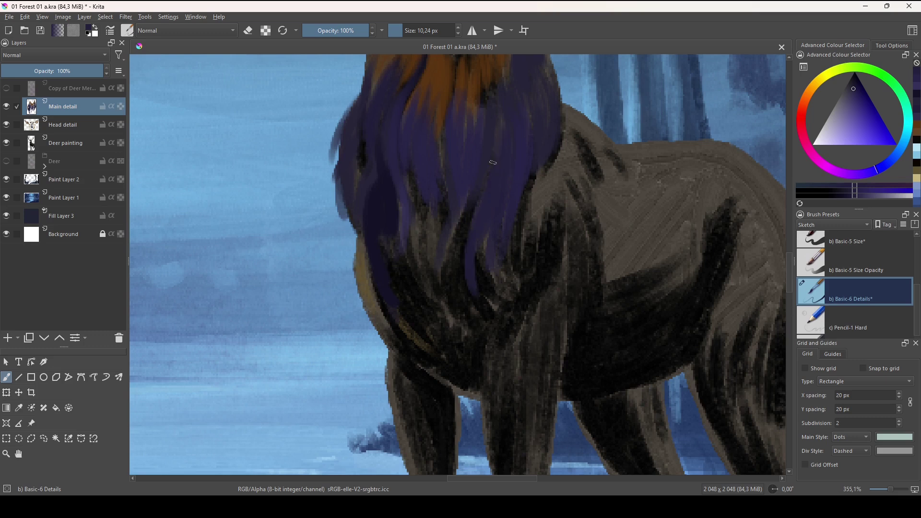
mouse_move(489, 191)
mouse_down()
mouse_move(468, 259)
mouse_move(512, 281)
mouse_up()
Paint indigo fur strands down the lower right edge of the chest towards the shoulder.
drag(530, 243, 488, 265)
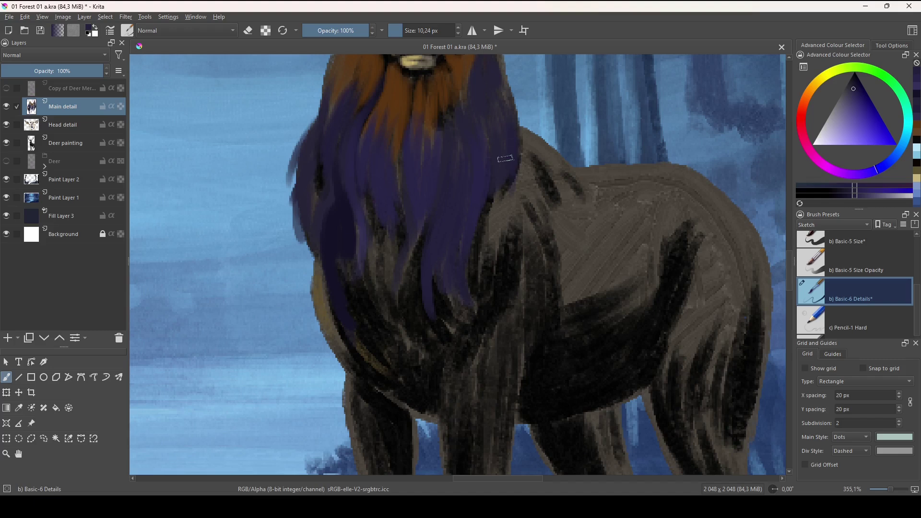
drag(510, 190, 481, 261)
mouse_move(484, 228)
mouse_down()
mouse_move(487, 294)
mouse_move(504, 257)
mouse_move(499, 290)
mouse_up()
mouse_move(505, 212)
mouse_down()
mouse_move(497, 260)
mouse_move(473, 305)
mouse_up()
drag(471, 272, 468, 286)
Fill the gaps between the strands on the lower left of the chest with indigo strokes.
drag(465, 299, 536, 318)
mouse_move(433, 247)
mouse_down()
mouse_move(428, 282)
mouse_move(445, 316)
mouse_up()
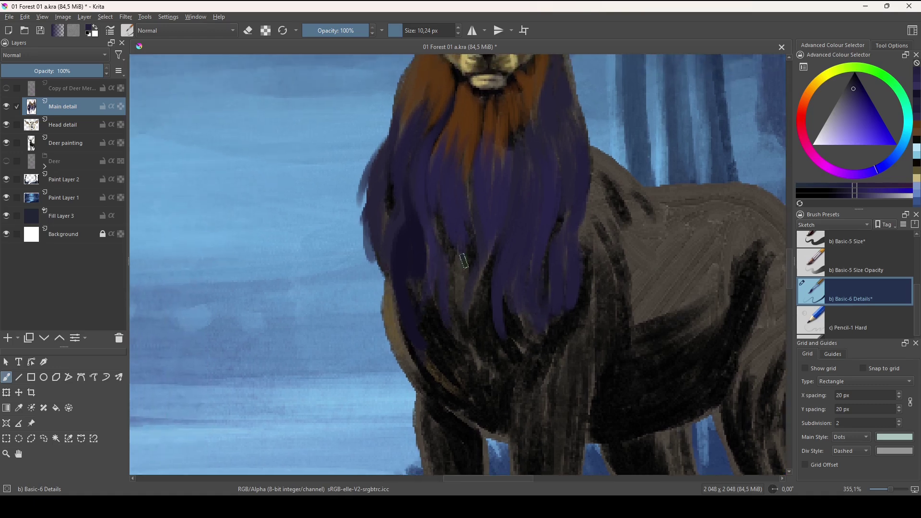
mouse_move(433, 285)
mouse_down()
mouse_move(426, 339)
mouse_move(441, 360)
mouse_up()
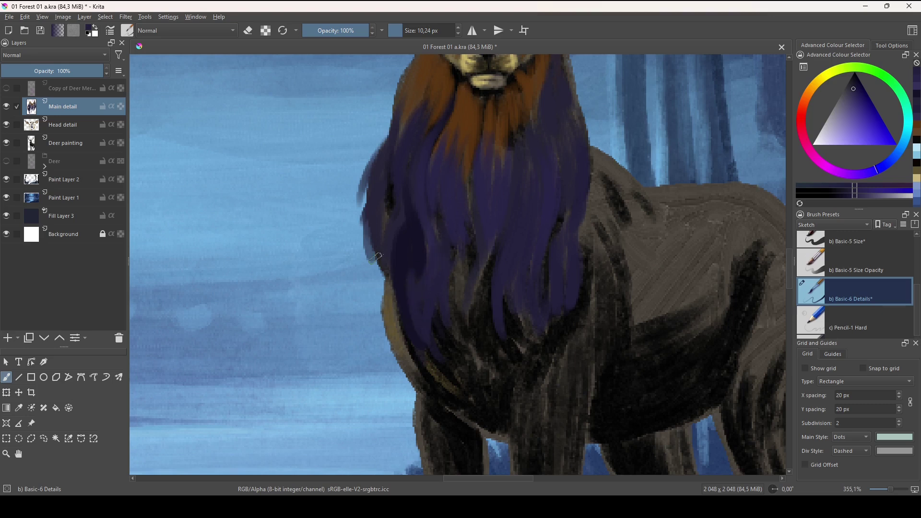
Paint ragged indigo tufts along the chest's lower left outline and a pointed strand down the lower middle of the chest.
drag(390, 284, 369, 315)
mouse_move(383, 272)
mouse_down()
mouse_move(374, 298)
mouse_move(394, 346)
mouse_up()
mouse_move(387, 302)
mouse_down()
mouse_move(380, 352)
mouse_move(384, 325)
mouse_up()
drag(379, 259, 373, 282)
mouse_move(375, 250)
mouse_down()
mouse_move(355, 283)
mouse_move(371, 289)
mouse_move(366, 279)
mouse_up()
drag(384, 267, 379, 287)
mouse_move(486, 342)
mouse_down()
mouse_move(450, 327)
mouse_move(426, 292)
mouse_move(420, 342)
mouse_up()
drag(427, 260, 418, 354)
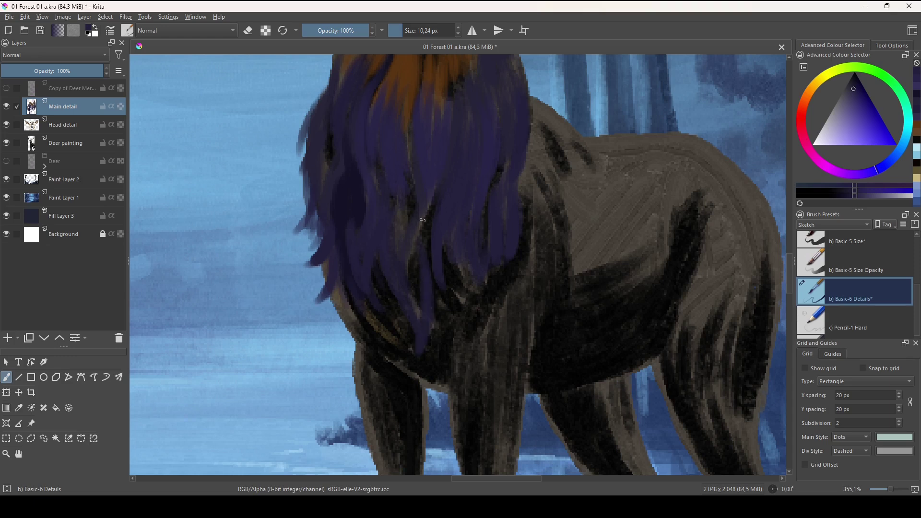
Roughen the neck's outline with indigo fur strokes along its right edge and upper left edge.
mouse_move(426, 218)
mouse_down()
mouse_move(416, 319)
mouse_move(471, 366)
mouse_move(487, 417)
mouse_up()
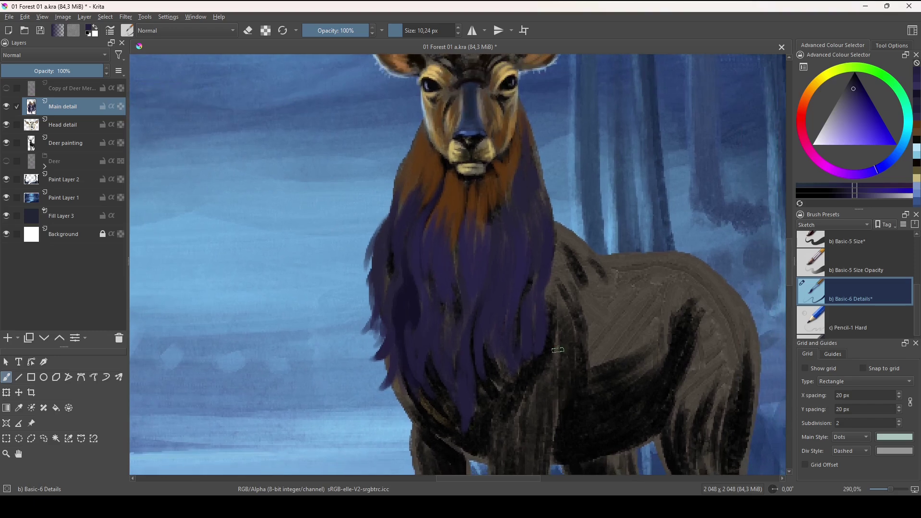
drag(554, 239, 554, 213)
drag(555, 272, 554, 242)
mouse_move(391, 199)
mouse_down()
mouse_move(418, 138)
mouse_move(399, 130)
mouse_up()
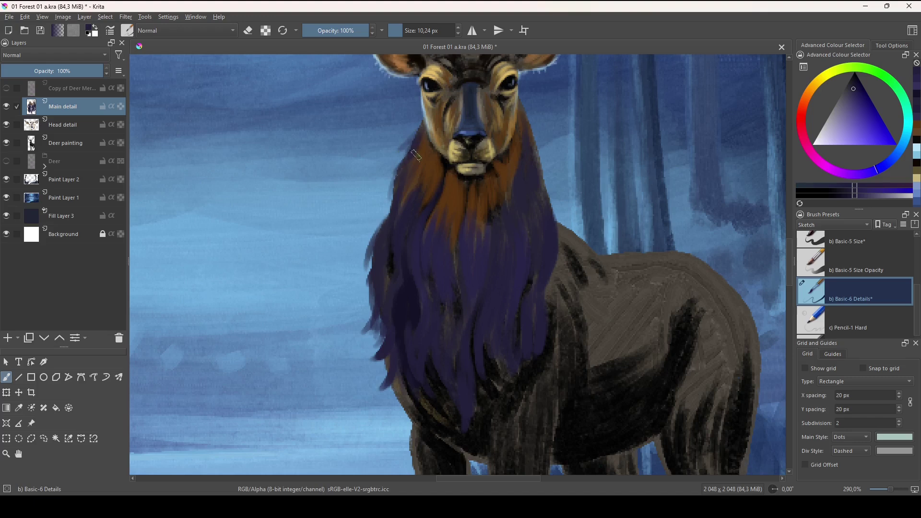
Change the brush colour to a lighter muted violet-blue and paint highlight strands on the left side of the neck.
mouse_move(852, 104)
mouse_down()
mouse_move(855, 113)
mouse_move(845, 117)
mouse_up()
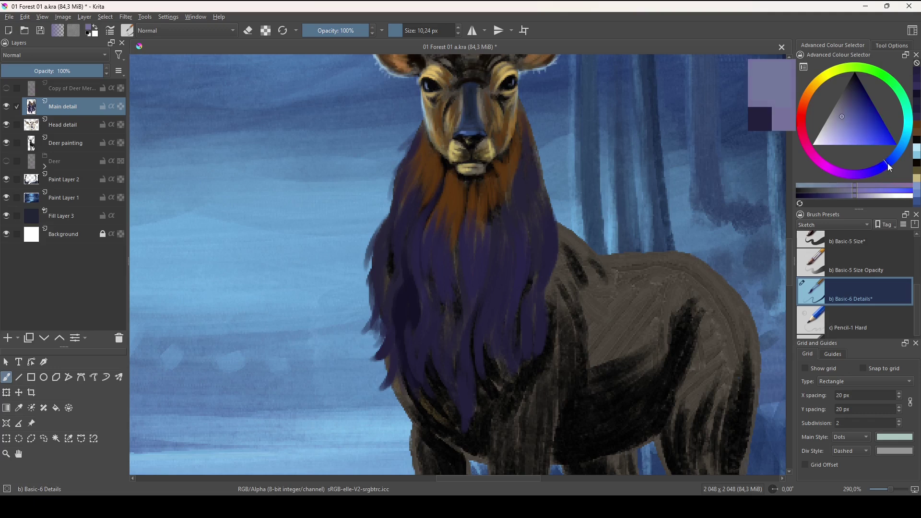
click(848, 113)
click(896, 157)
drag(896, 155, 882, 159)
click(850, 110)
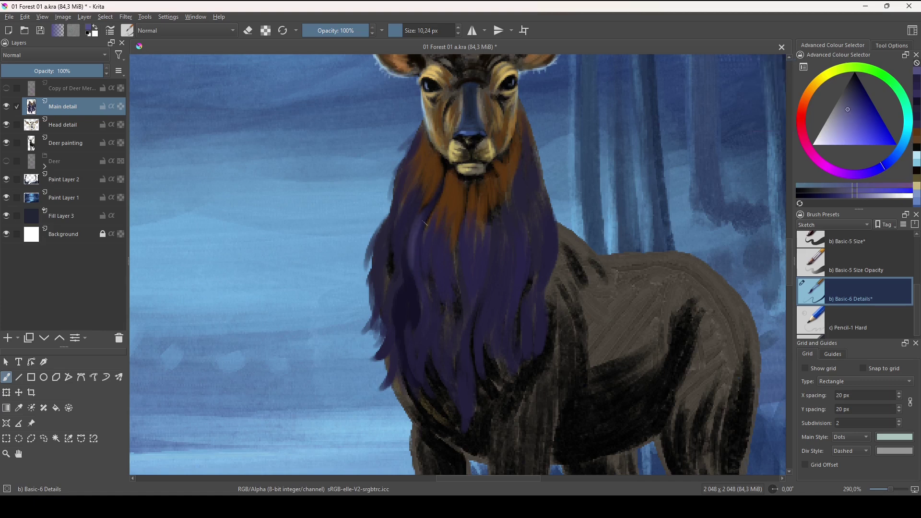
mouse_move(423, 217)
mouse_down()
mouse_move(418, 268)
mouse_move(426, 247)
mouse_move(397, 256)
mouse_move(422, 215)
mouse_move(401, 254)
mouse_up()
drag(408, 159, 402, 197)
drag(403, 163, 393, 220)
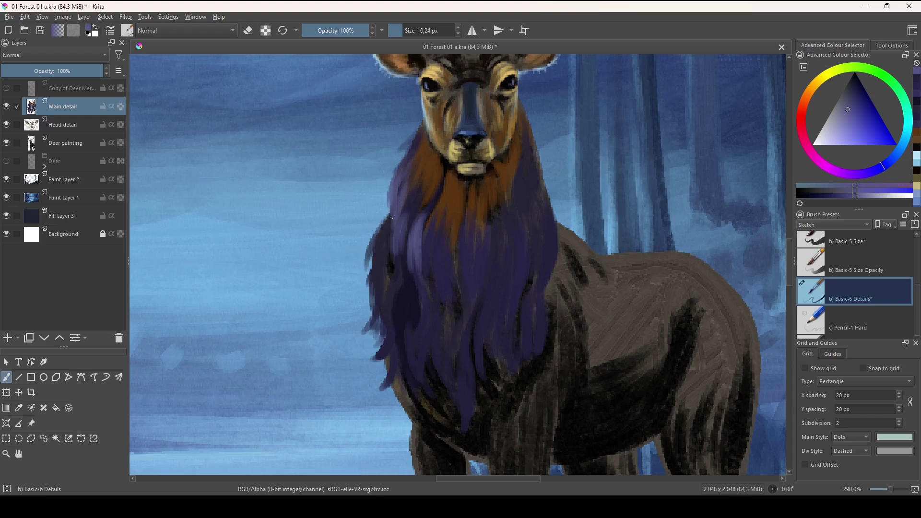
Paint lighter violet-blue highlight strands down the left side and middle of the chest.
mouse_move(387, 218)
mouse_down()
mouse_move(366, 243)
mouse_move(387, 220)
mouse_move(376, 268)
mouse_move(386, 310)
mouse_move(389, 248)
mouse_move(386, 282)
mouse_move(397, 265)
mouse_move(371, 329)
mouse_move(393, 283)
mouse_move(380, 301)
mouse_move(390, 299)
mouse_move(394, 325)
mouse_up()
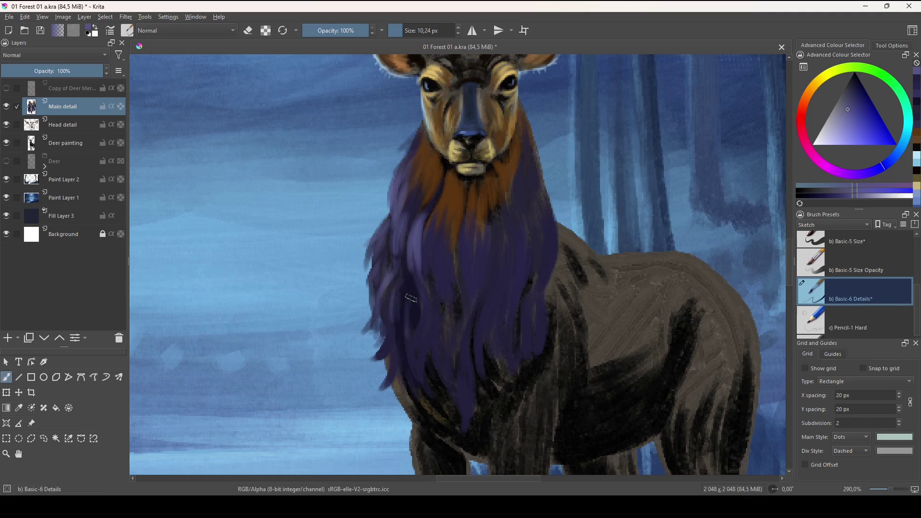
mouse_move(408, 241)
mouse_down()
mouse_move(408, 294)
mouse_move(420, 303)
mouse_up()
drag(416, 265, 427, 303)
drag(428, 251, 433, 301)
mouse_move(431, 276)
mouse_down()
mouse_move(437, 313)
mouse_move(435, 294)
mouse_up()
drag(442, 255, 450, 286)
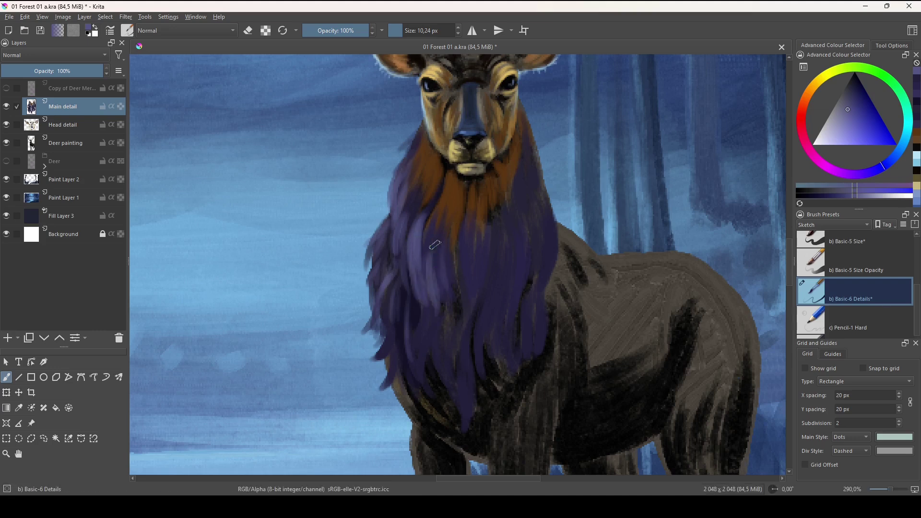
mouse_move(427, 237)
mouse_down()
mouse_move(428, 294)
mouse_move(418, 301)
mouse_move(428, 319)
mouse_move(447, 296)
mouse_up()
drag(438, 256, 452, 281)
drag(466, 195, 462, 282)
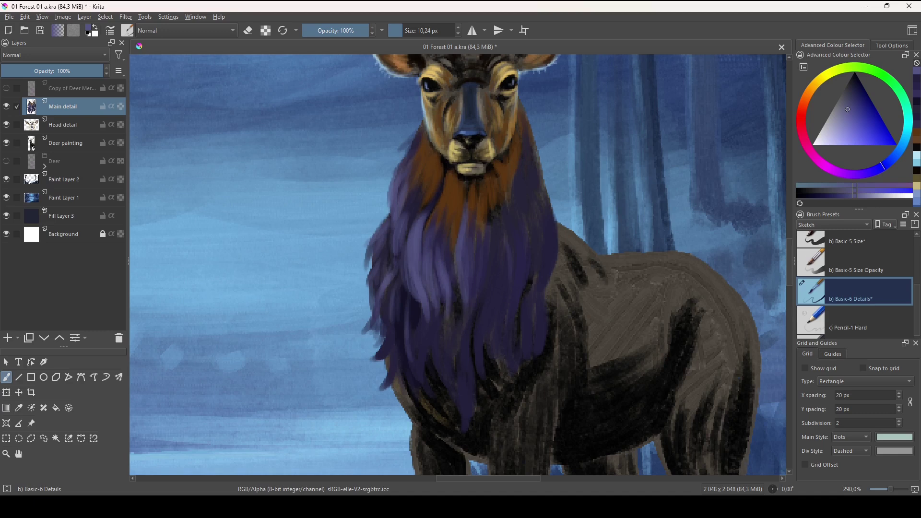
Darken the brush colour to a deeper muted violet-blue and paint strands on the lower left and lower middle of the chest.
click(848, 108)
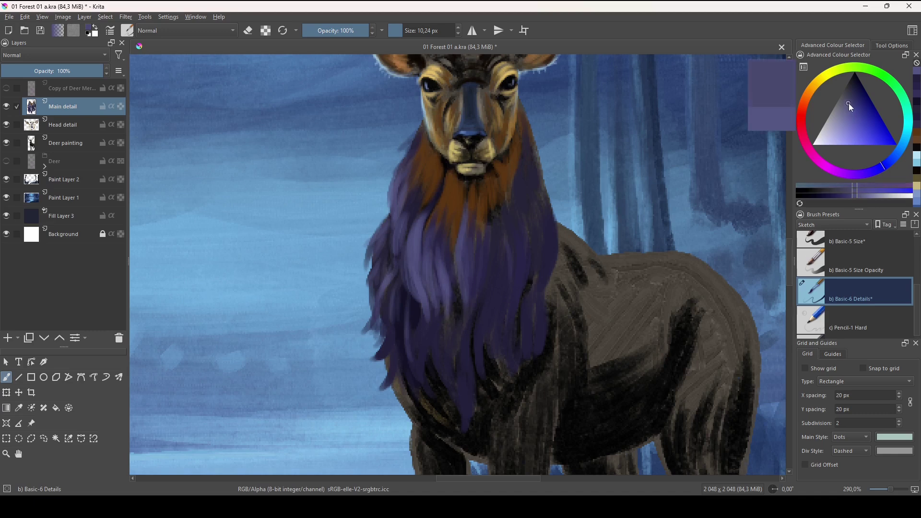
click(850, 100)
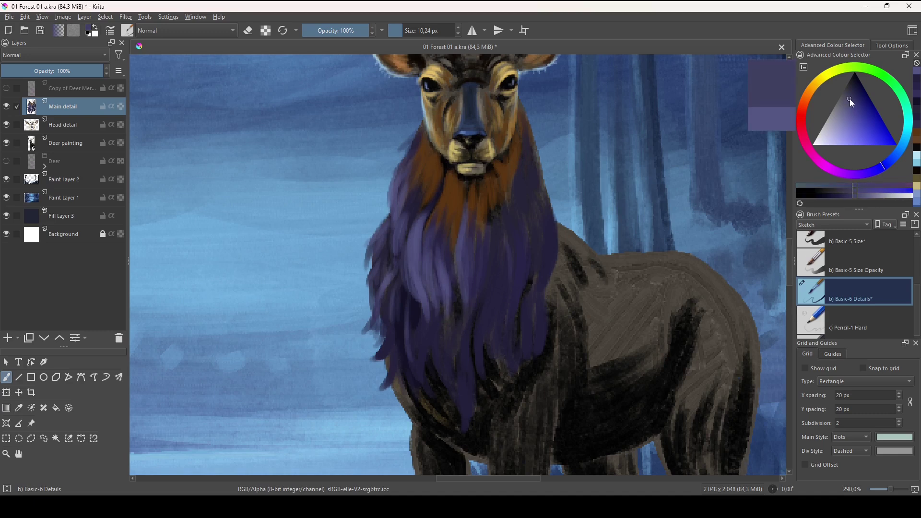
drag(432, 318, 432, 361)
mouse_move(453, 329)
mouse_down()
mouse_move(491, 270)
mouse_move(452, 302)
mouse_move(460, 329)
mouse_up()
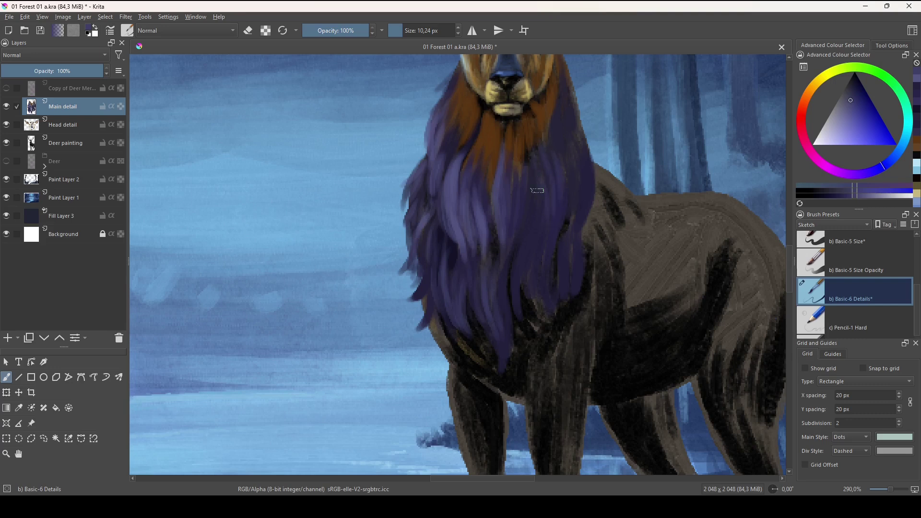
Sample violet-blue from the chest and paint long strands down the right side of the neck and chest.
ctrl+click(536, 190)
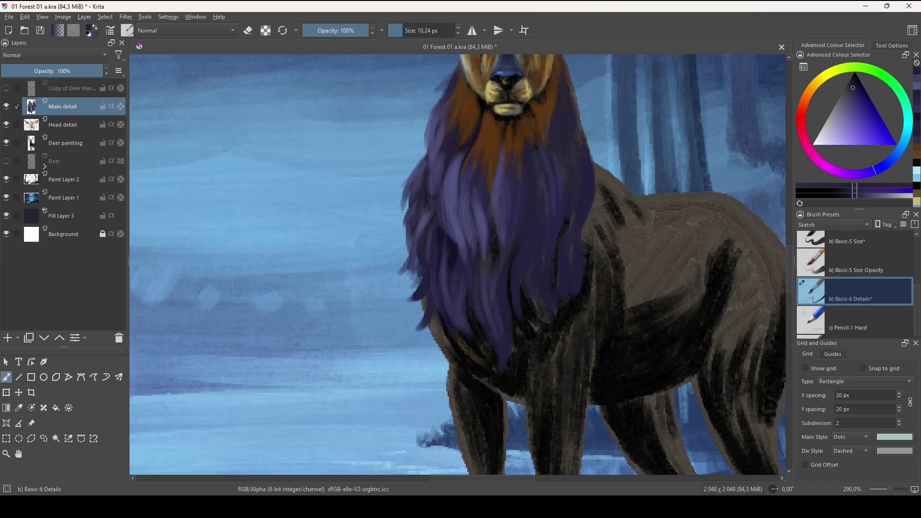
ctrl+click(547, 201)
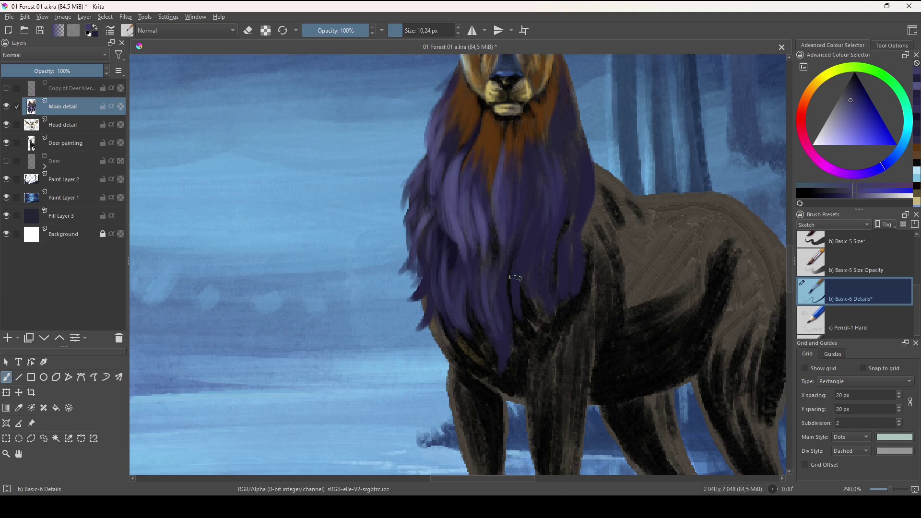
drag(531, 198, 518, 279)
drag(541, 183, 521, 279)
drag(584, 151, 590, 187)
drag(578, 148, 561, 256)
mouse_move(567, 214)
mouse_down()
mouse_move(549, 293)
mouse_move(565, 299)
mouse_move(555, 325)
mouse_up()
mouse_move(544, 274)
mouse_down()
mouse_move(546, 310)
mouse_move(530, 317)
mouse_up()
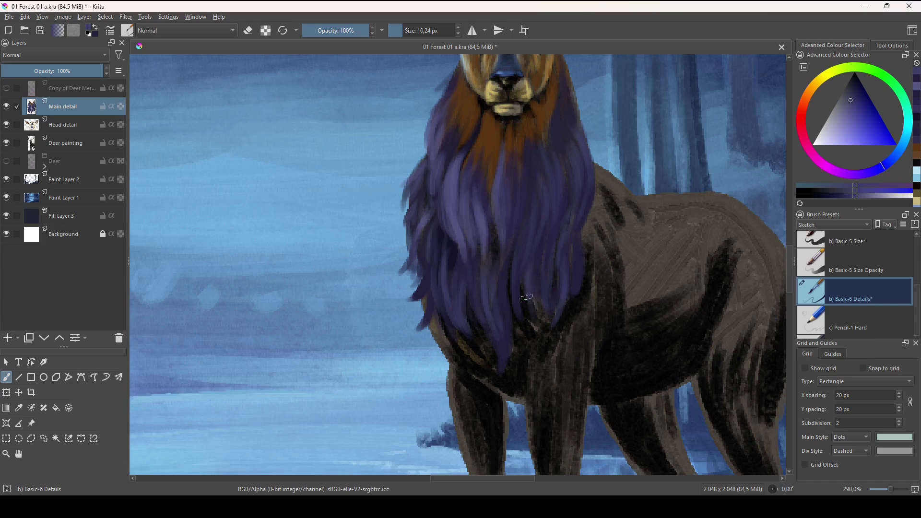
drag(556, 233, 536, 315)
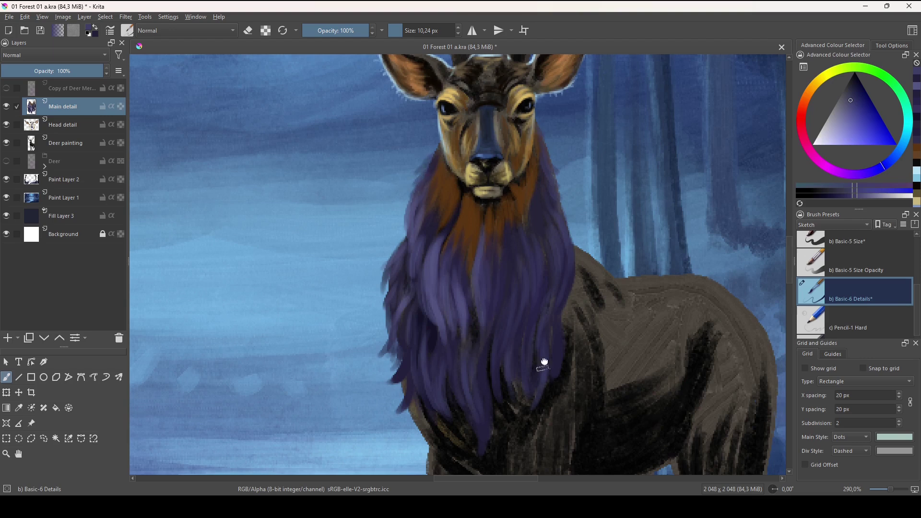
Paint violet-blue tufts along the neck's left and right outlines and short strands in the lower middle of the chest.
drag(541, 379, 546, 346)
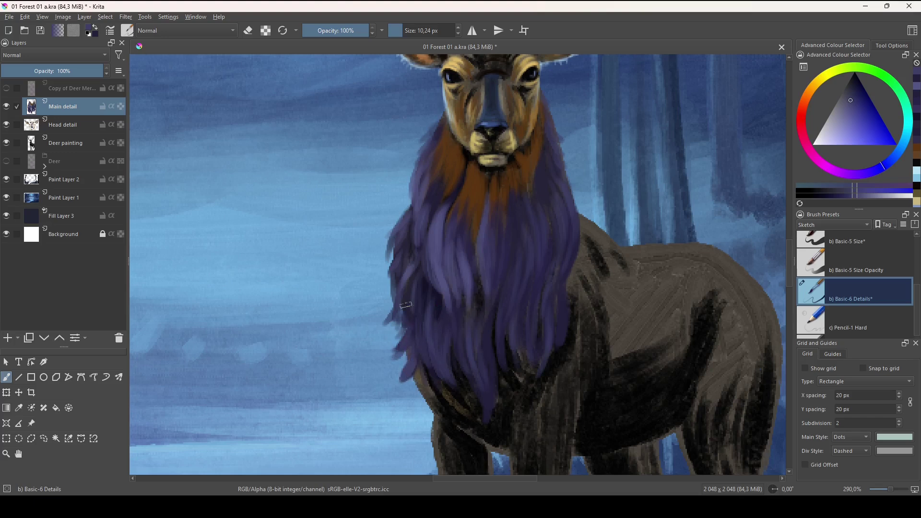
drag(412, 197, 407, 208)
mouse_move(562, 170)
mouse_down()
mouse_move(580, 196)
mouse_move(575, 234)
mouse_up()
scroll(552, 283, down, 2)
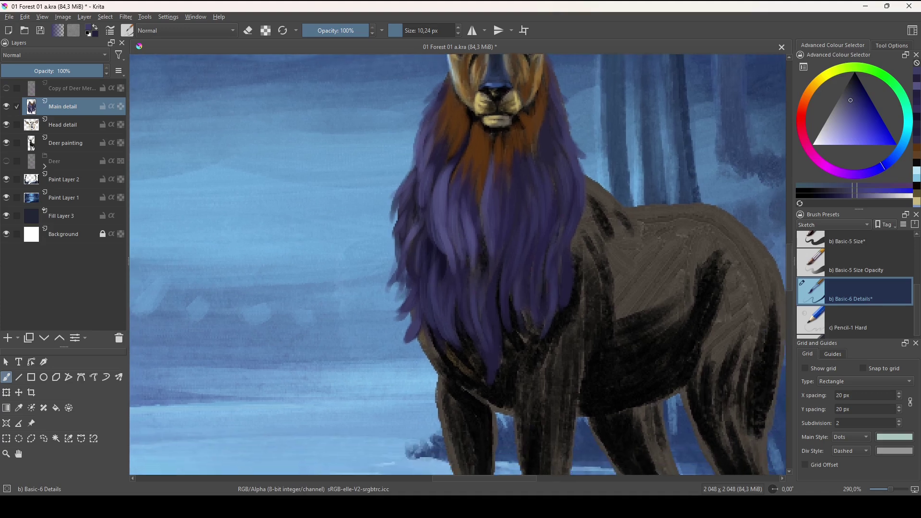
drag(503, 334, 504, 351)
ctrl+click(507, 309)
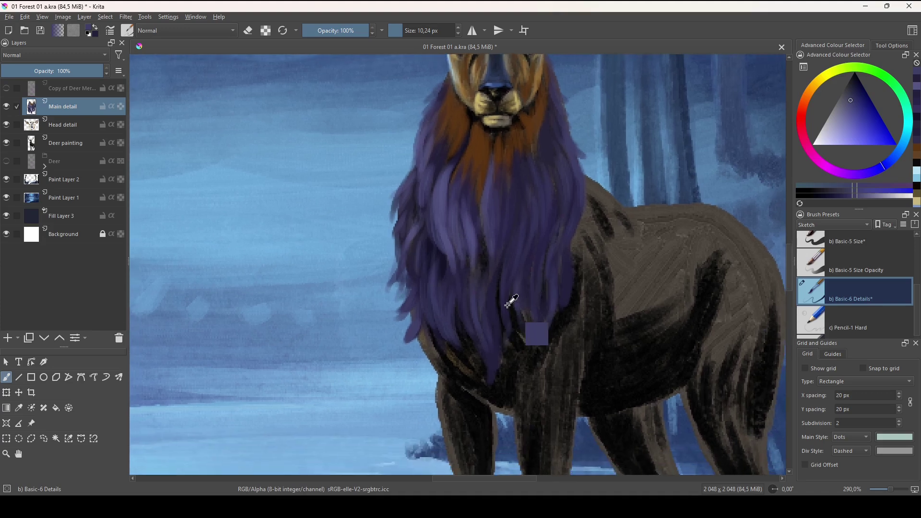
drag(512, 304, 511, 327)
Change the brush colour to a very dark indigo and fill the lower chest down to its tip and lower left edge.
click(853, 85)
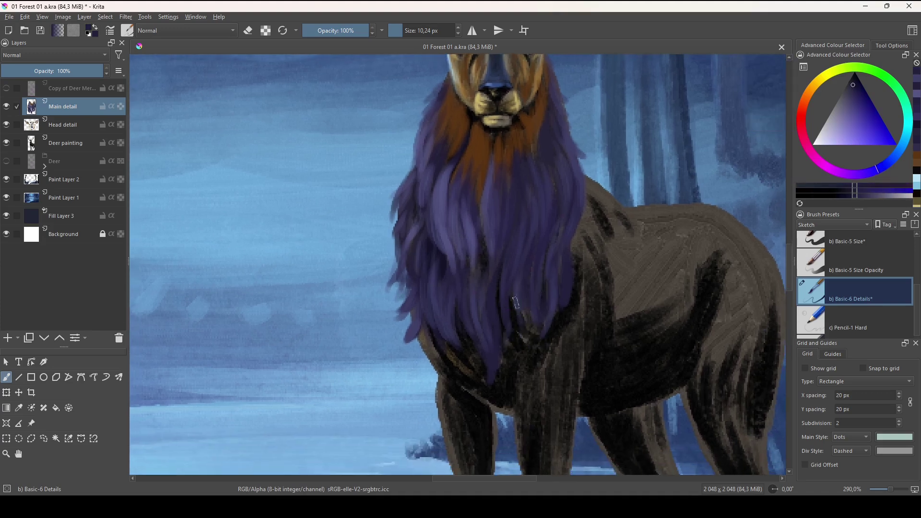
click(852, 83)
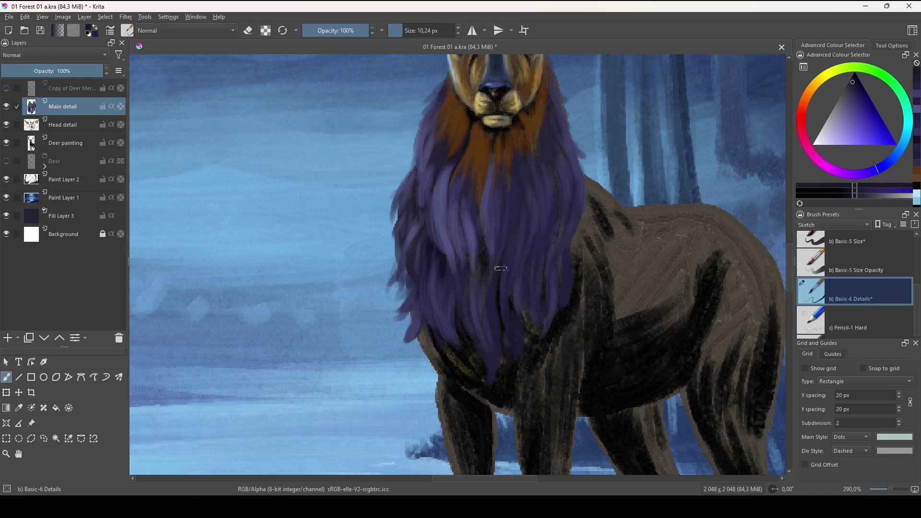
drag(459, 329, 486, 391)
mouse_move(466, 356)
mouse_down()
mouse_move(472, 379)
mouse_move(474, 306)
mouse_up()
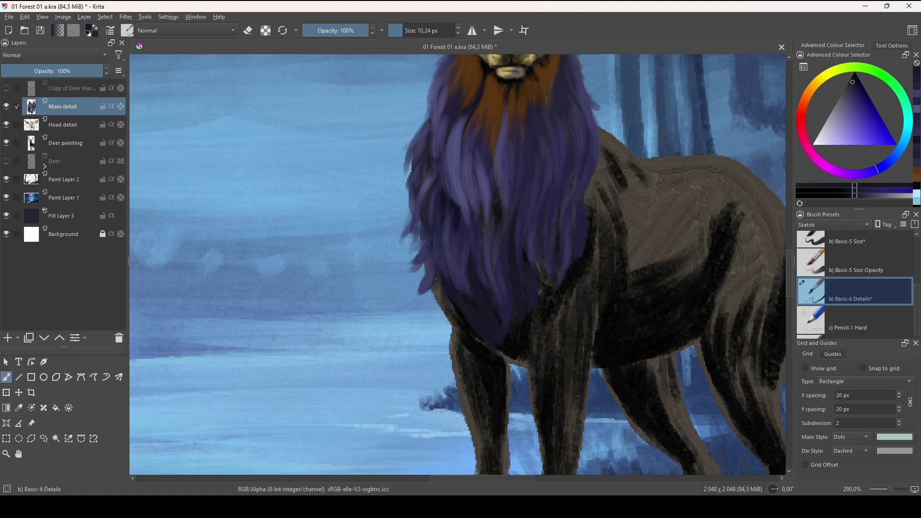
drag(441, 285, 444, 325)
drag(451, 301, 466, 330)
mouse_move(436, 289)
mouse_down()
mouse_move(444, 323)
mouse_move(474, 334)
mouse_up()
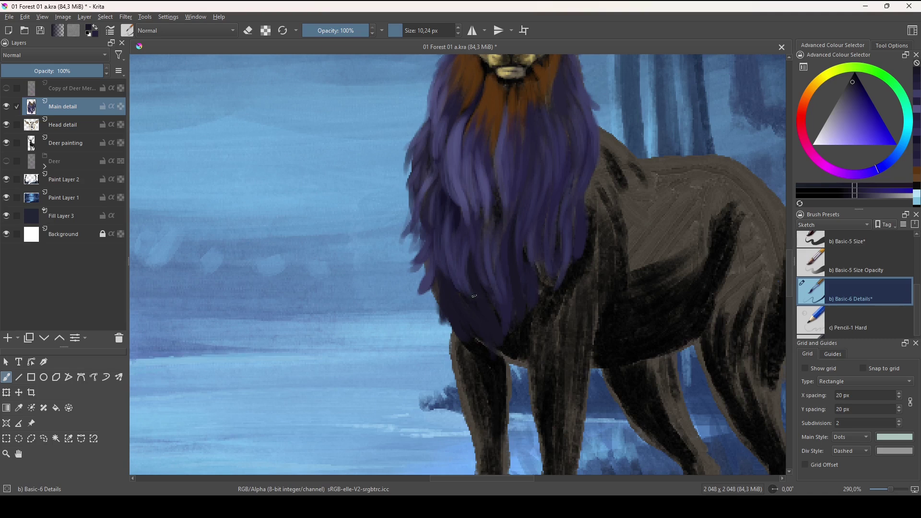
Paint very dark indigo shadows between the strands in the middle of the chest.
mouse_move(503, 250)
mouse_down()
mouse_move(489, 291)
mouse_move(487, 277)
mouse_up()
drag(481, 201, 481, 223)
drag(481, 246, 474, 264)
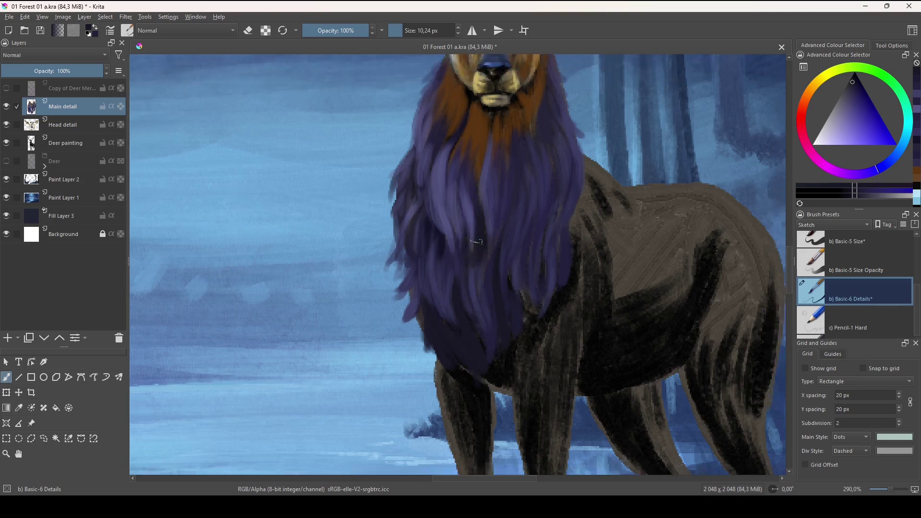
Reduce the brush size to 4,19 px and paint fine strands at the chest's lower tip with colours sampled from the fur.
ctrl+click(491, 299)
shift+drag(558, 293, 549, 293)
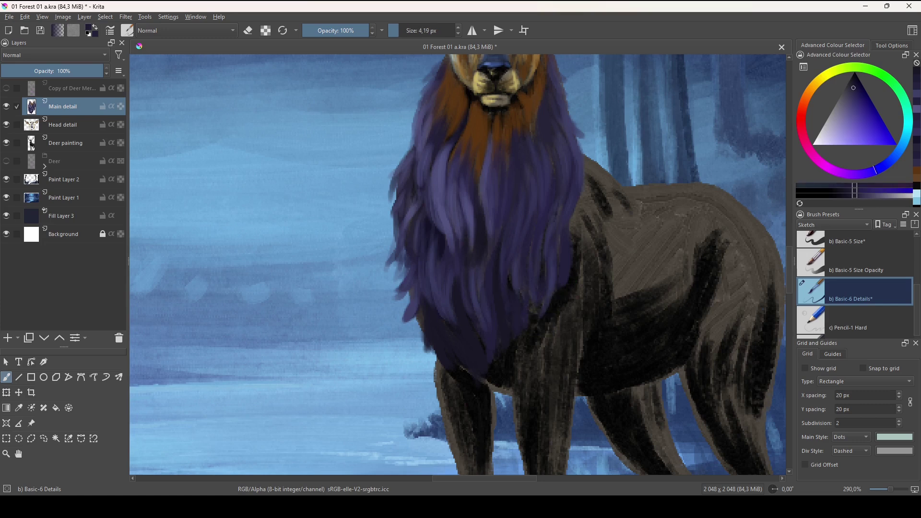
ctrl+click(499, 387)
ctrl+click(489, 373)
drag(473, 324, 483, 364)
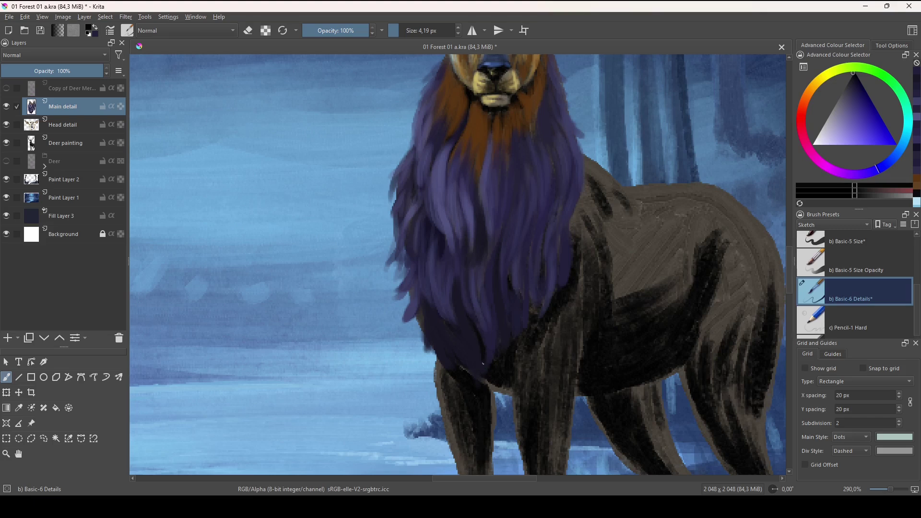
ctrl+click(494, 349)
ctrl+click(477, 346)
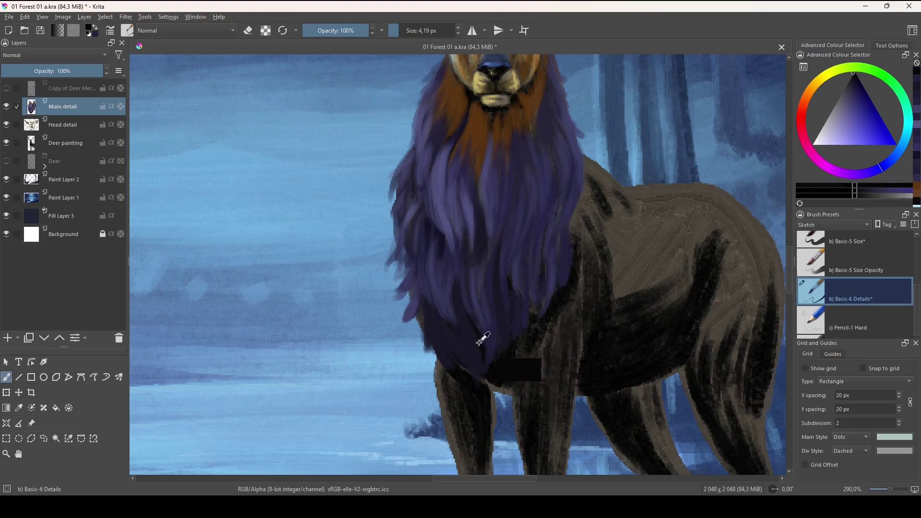
Enlarge the brush to 15,13 px and cover the lower right of the chest with sampled dark indigo.
ctrl+click(540, 321)
drag(542, 321, 556, 321)
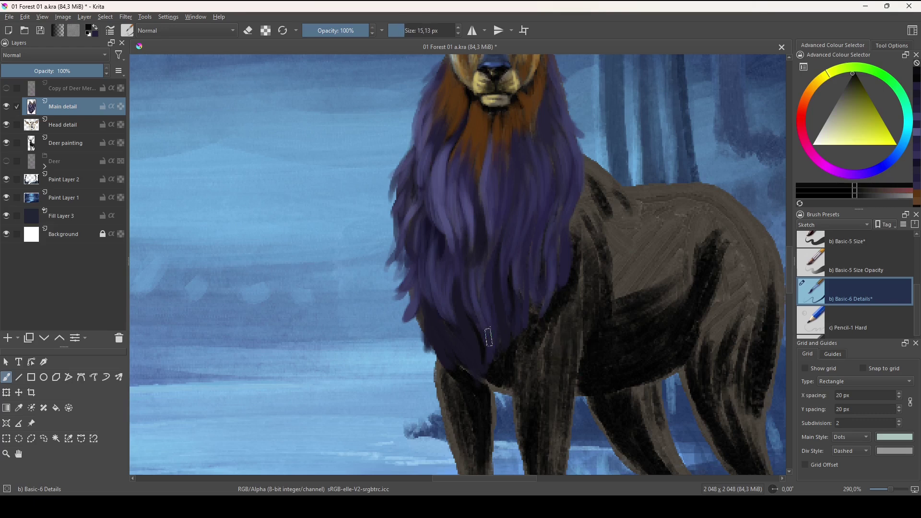
ctrl+click(509, 332)
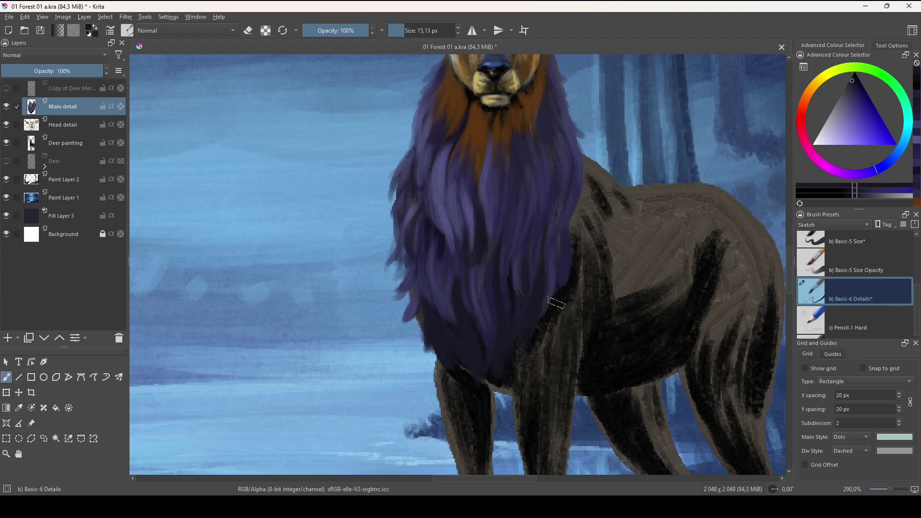
Set the brush size to 5,98 px and paint thin dark indigo shadow strands on the right side of the chest.
mouse_move(567, 202)
mouse_down()
mouse_move(545, 254)
mouse_move(517, 259)
mouse_up()
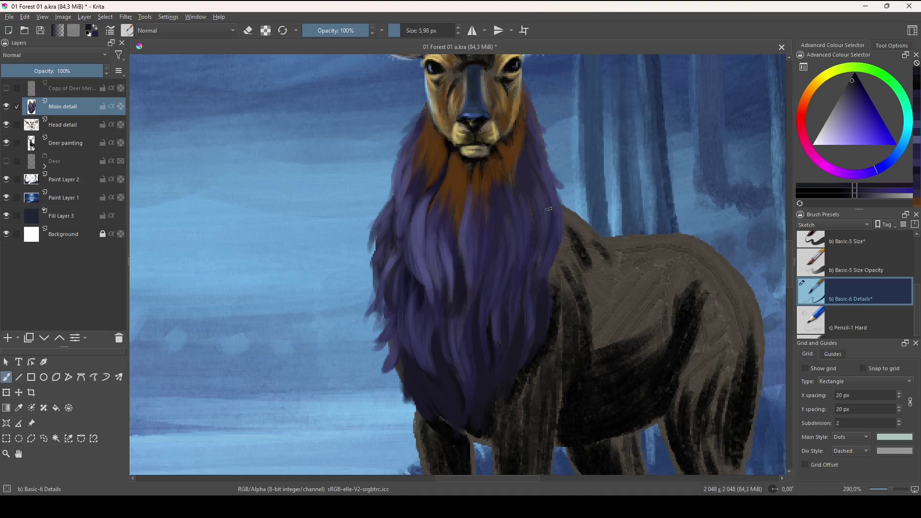
drag(541, 270, 553, 232)
drag(534, 263, 536, 249)
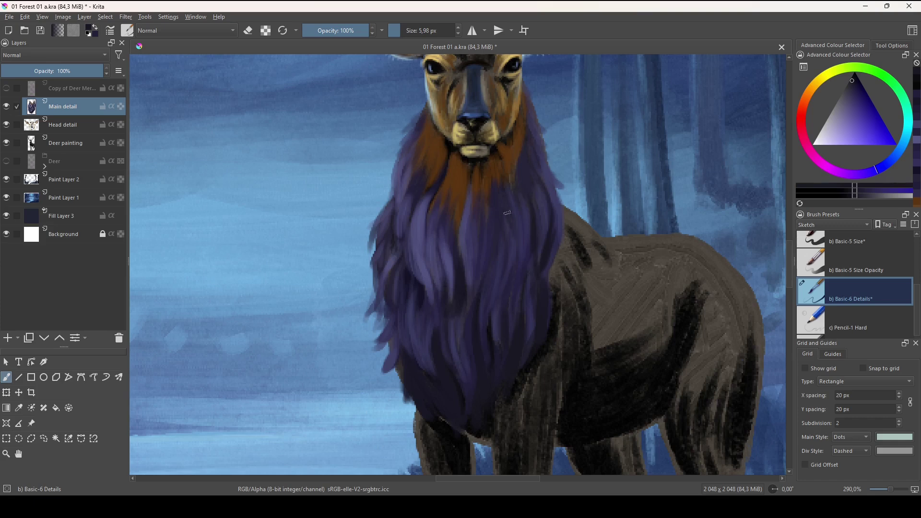
drag(503, 197, 516, 246)
ctrl+click(486, 405)
drag(504, 204, 511, 232)
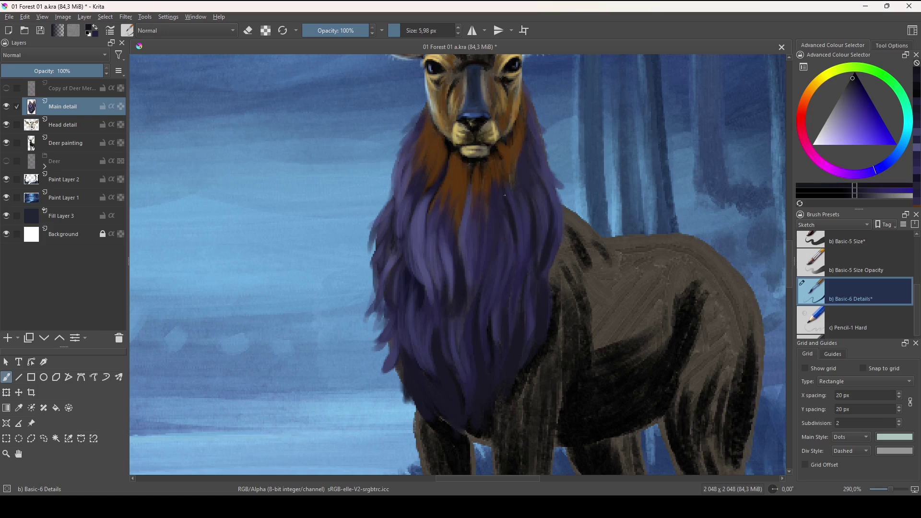
Sample the near-black under the chin and paint shadow strands through the brown throat fur and upper left of the chest.
ctrl+click(474, 162)
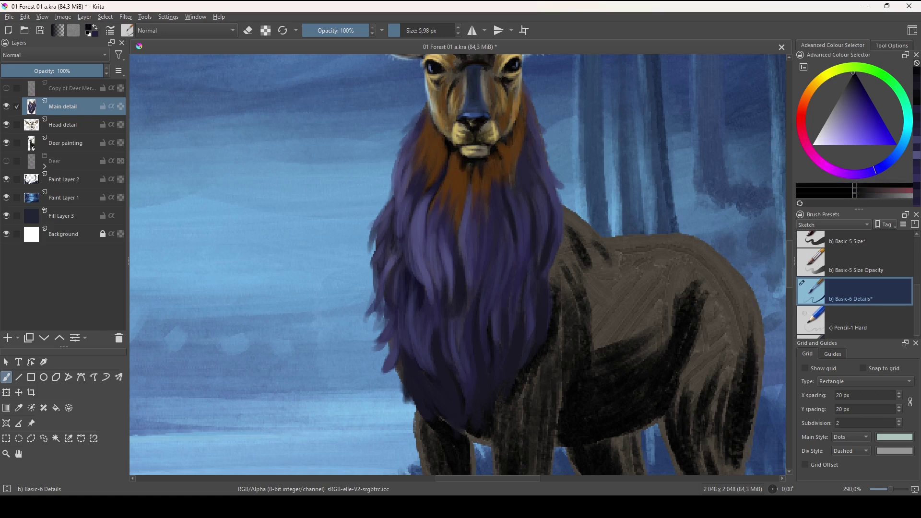
drag(445, 172, 458, 189)
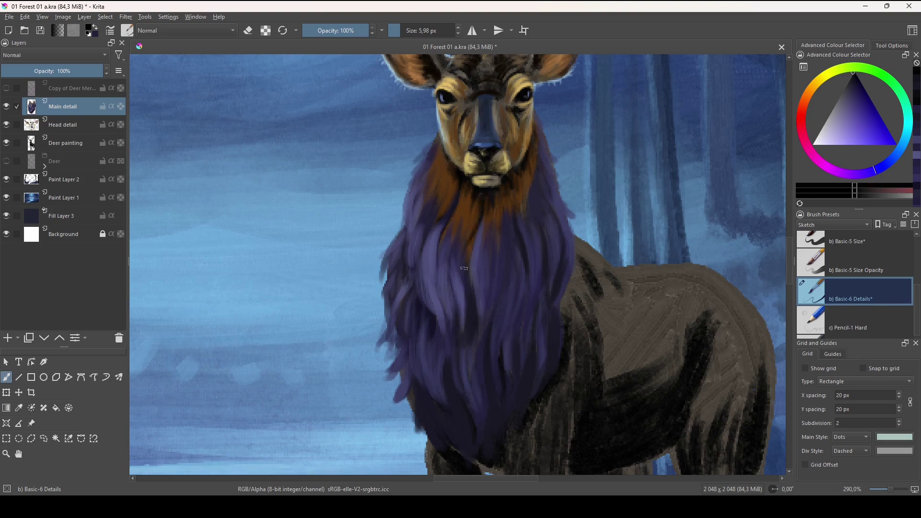
mouse_move(464, 248)
mouse_down()
mouse_move(462, 269)
mouse_move(465, 199)
mouse_move(436, 259)
mouse_move(455, 186)
mouse_move(426, 238)
mouse_move(452, 195)
mouse_move(426, 235)
mouse_move(448, 186)
mouse_up()
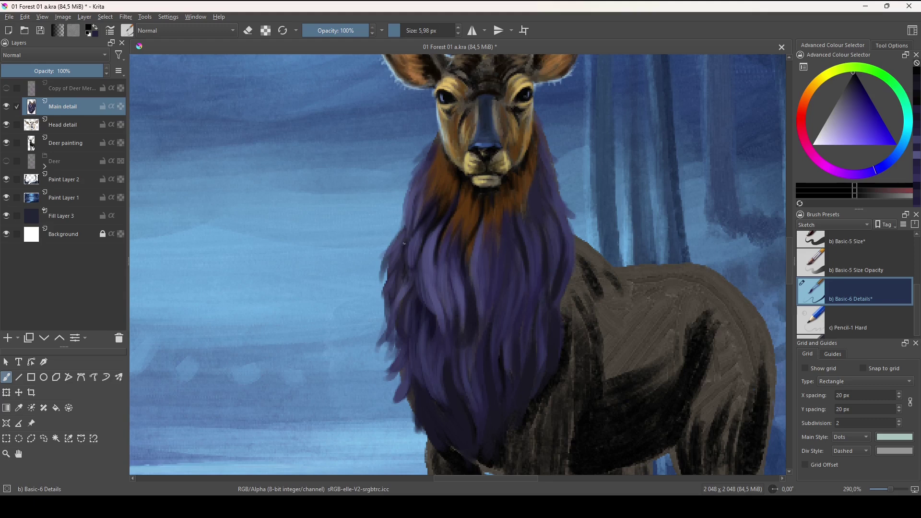
drag(422, 257, 437, 190)
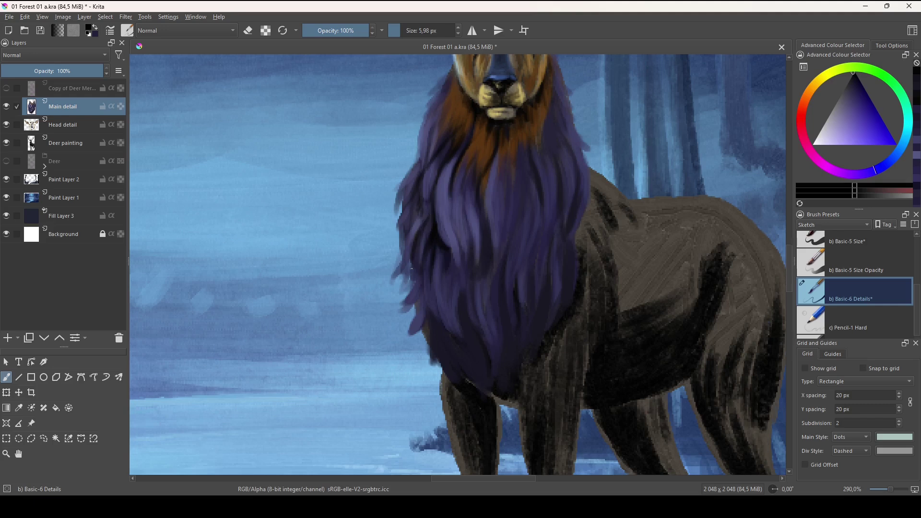
Deepen the gaps between the strands along the chest's left outline and middle with near-black strokes.
drag(409, 258, 398, 274)
drag(419, 205, 411, 221)
drag(484, 246, 451, 226)
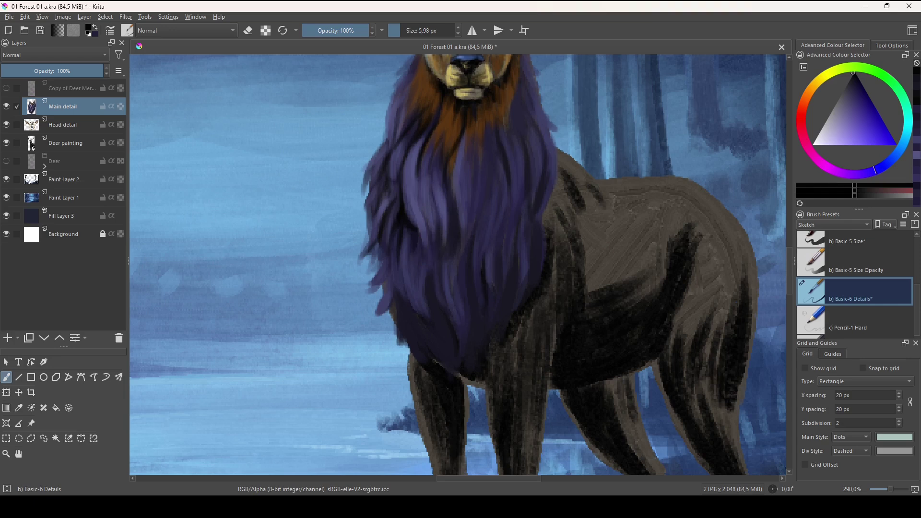
Paint thin near-black strokes between the strands of the lower chest, down to its tip and along its lower right side.
mouse_move(411, 288)
mouse_down()
mouse_move(415, 236)
mouse_move(430, 291)
mouse_up()
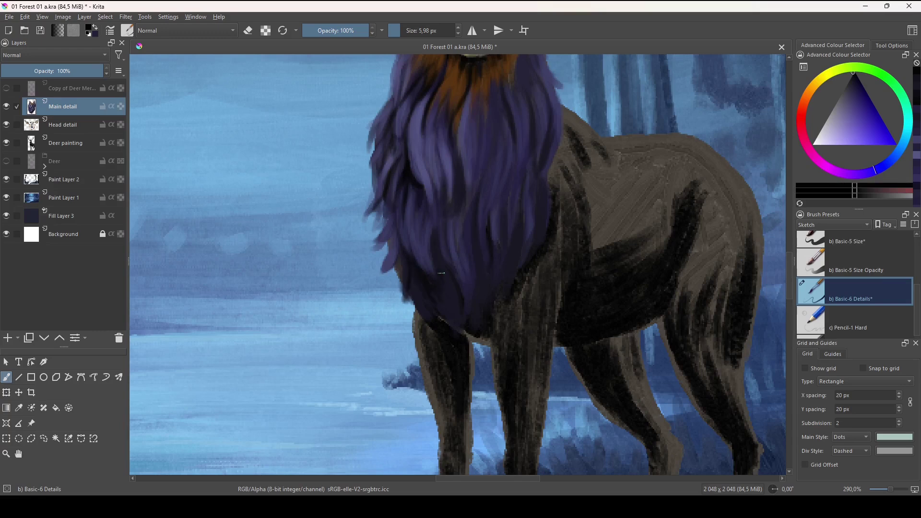
drag(441, 280, 431, 271)
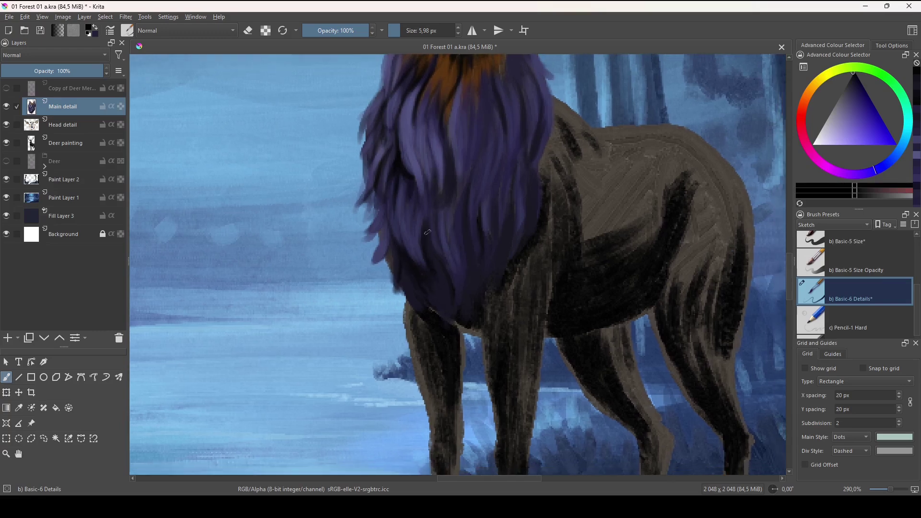
drag(437, 309, 446, 321)
scroll(451, 255, up, 3)
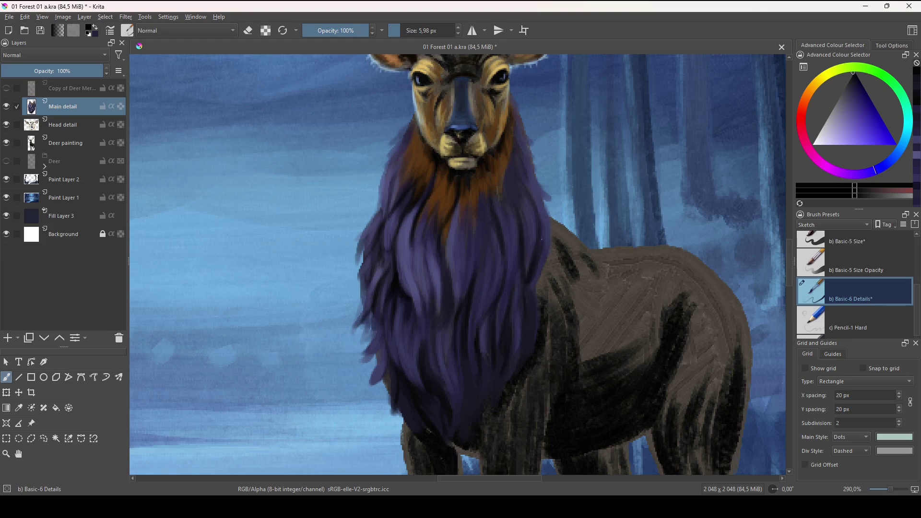
drag(510, 368, 501, 388)
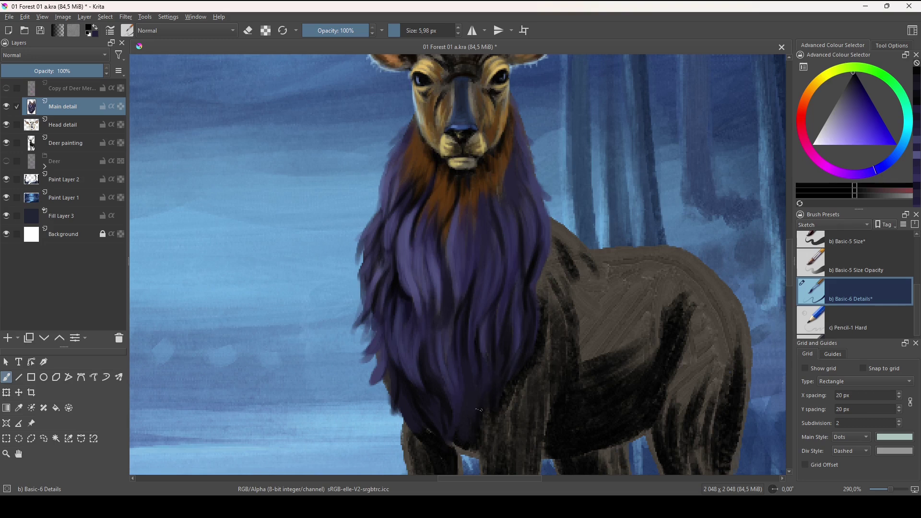
Sample the throat's brown and the chest's indigo, and lighten the indigo to a pale periwinkle blue.
scroll(493, 336, up, 2)
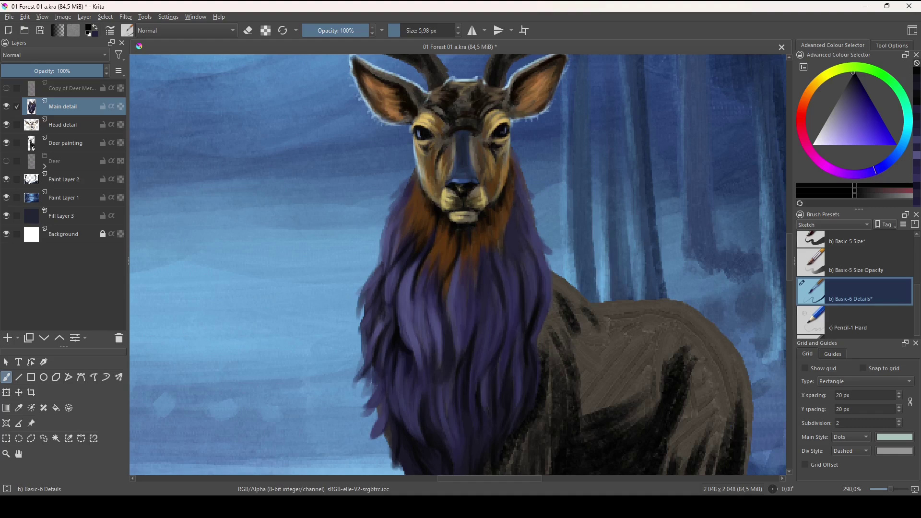
ctrl+click(508, 218)
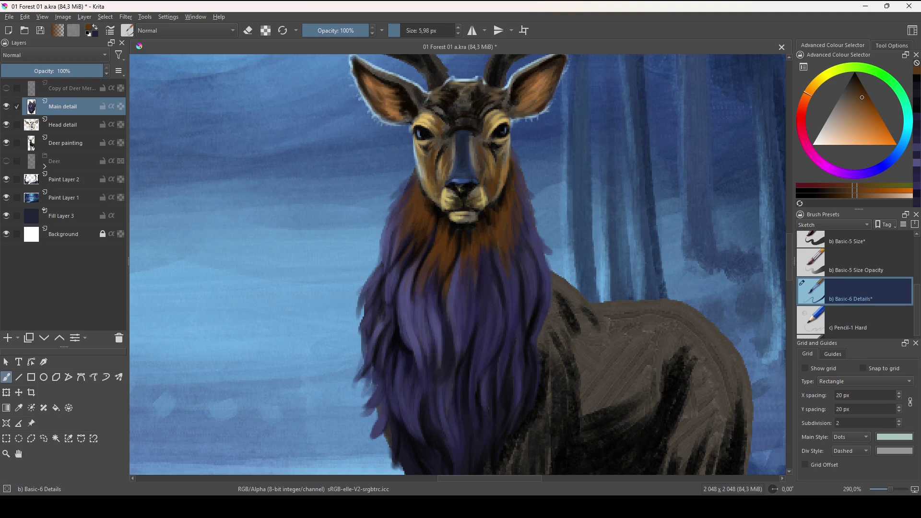
ctrl+click(408, 295)
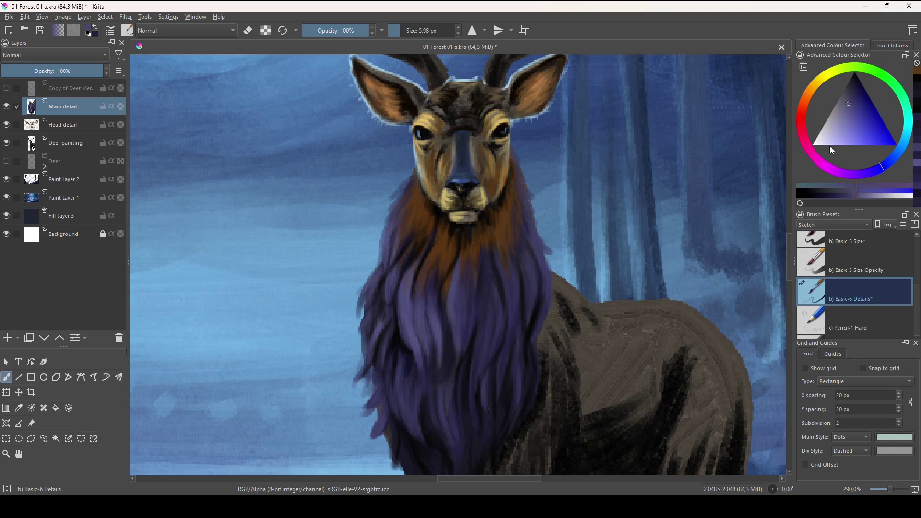
click(845, 110)
click(842, 115)
drag(884, 164, 893, 159)
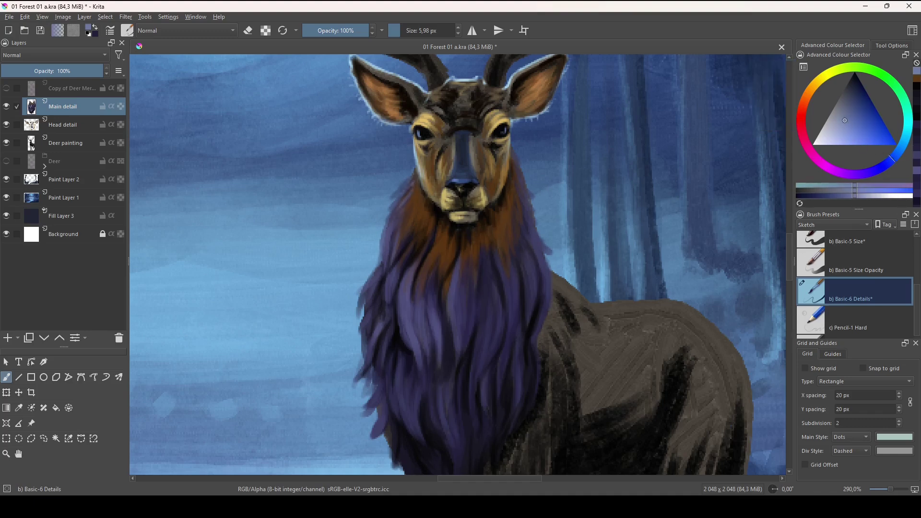
drag(843, 128, 843, 134)
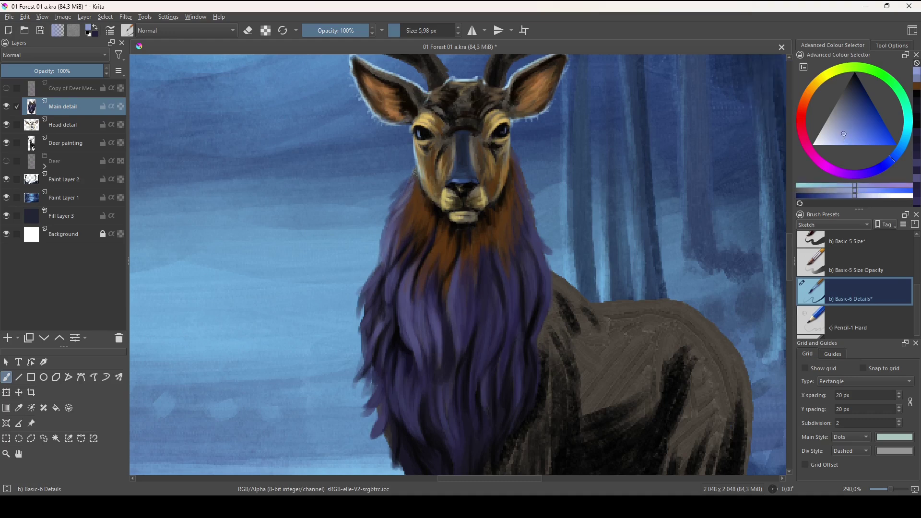
Paint periwinkle highlight strands along the left side of the deer's neck, beside the brown throat fur.
drag(402, 192, 387, 261)
drag(410, 226, 395, 249)
drag(416, 206, 397, 223)
mouse_move(414, 262)
mouse_down()
mouse_move(452, 167)
mouse_move(426, 189)
mouse_move(429, 206)
mouse_up()
drag(434, 178, 428, 202)
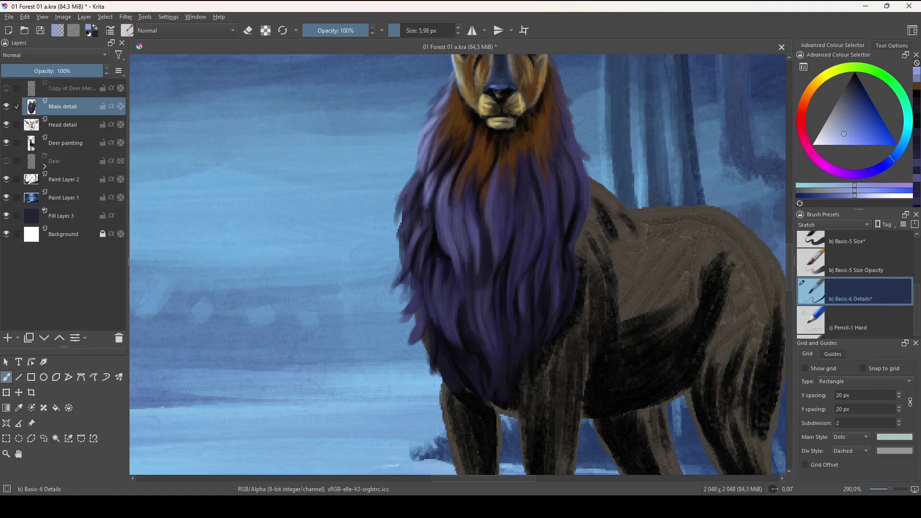
Mix a pale peach colour and paint highlight strands on the upper left of the chest, below the brown throat fur.
click(815, 88)
drag(813, 85, 810, 92)
drag(843, 134, 833, 138)
mouse_move(460, 159)
mouse_down()
mouse_move(446, 219)
mouse_move(460, 152)
mouse_move(436, 186)
mouse_move(451, 147)
mouse_up()
mouse_move(430, 176)
mouse_down()
mouse_move(448, 148)
mouse_move(431, 179)
mouse_up()
mouse_move(443, 169)
mouse_down()
mouse_move(431, 195)
mouse_move(449, 225)
mouse_up()
drag(453, 179, 456, 220)
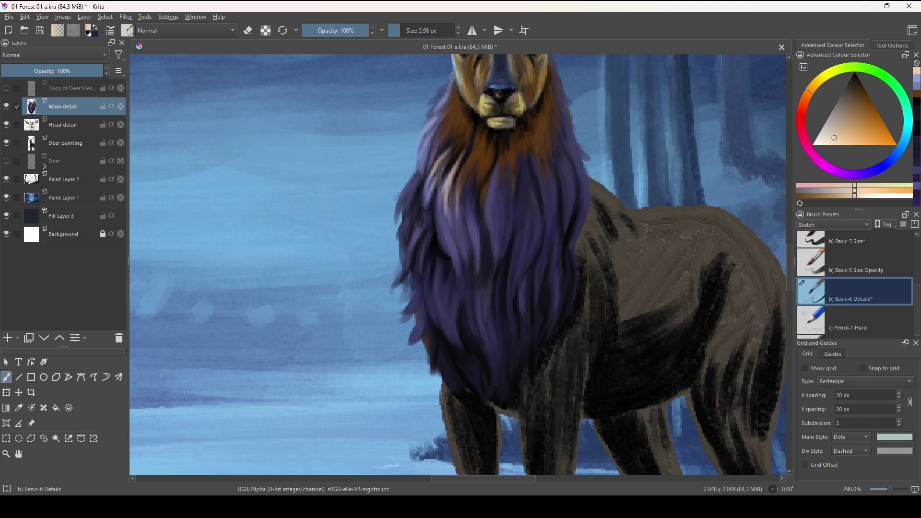
Continue the pale peach highlight strands across the middle of the upper chest, where brown fur meets indigo.
drag(473, 149, 456, 209)
mouse_move(468, 174)
mouse_down()
mouse_move(468, 218)
mouse_move(458, 221)
mouse_up()
drag(491, 176, 482, 216)
drag(500, 155, 489, 196)
drag(498, 165, 484, 233)
drag(493, 193, 487, 225)
mouse_move(473, 182)
mouse_down()
mouse_move(466, 218)
mouse_move(456, 206)
mouse_move(455, 220)
mouse_move(445, 199)
mouse_move(450, 229)
mouse_up()
Darken the peach to a muted brown and blend strands around the highlights in the middle of the upper chest.
click(842, 121)
click(847, 106)
drag(497, 208, 492, 234)
mouse_move(498, 185)
mouse_down()
mouse_move(495, 211)
mouse_move(498, 201)
mouse_up()
drag(503, 181, 491, 243)
drag(502, 172, 503, 218)
drag(504, 174, 508, 220)
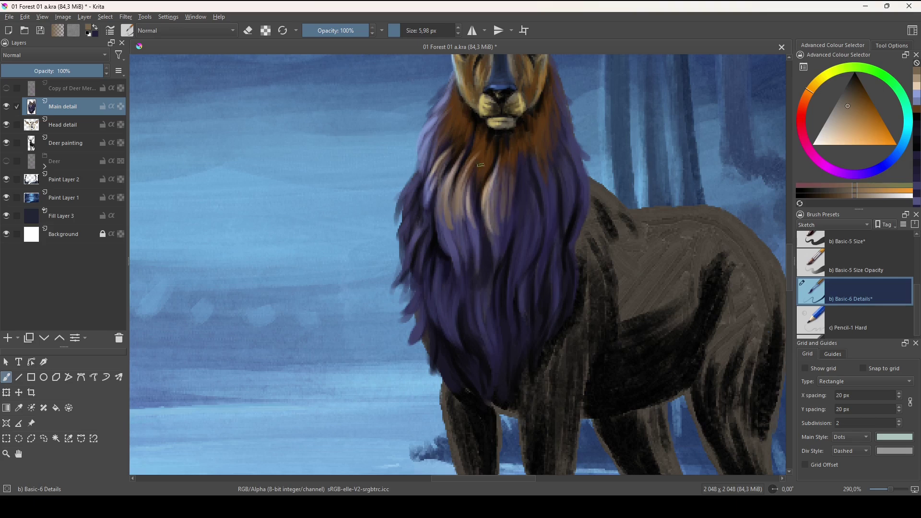
mouse_move(477, 144)
mouse_down()
mouse_move(468, 162)
mouse_move(450, 142)
mouse_move(443, 152)
mouse_up()
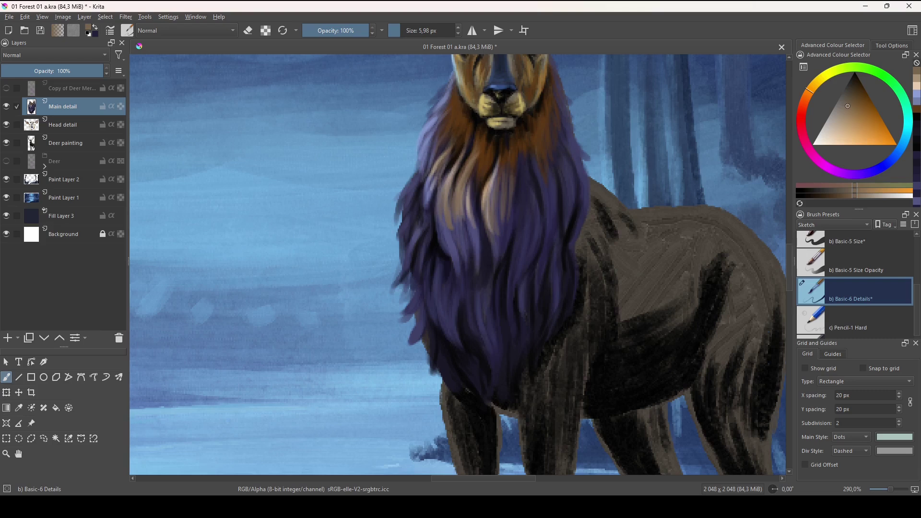
Switch to a light periwinkle blue and paint highlight strands down the upper left outline of the chest.
click(890, 160)
drag(848, 124, 837, 139)
drag(432, 126, 400, 203)
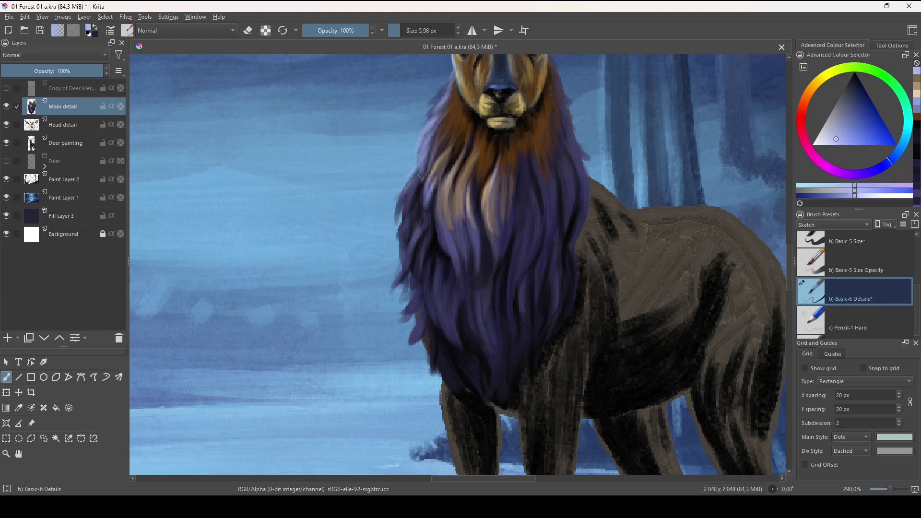
drag(426, 160, 396, 218)
mouse_move(407, 200)
mouse_down()
mouse_move(429, 227)
mouse_move(428, 308)
mouse_move(446, 244)
mouse_move(439, 302)
mouse_move(446, 269)
mouse_move(447, 326)
mouse_up()
Paint light periwinkle strands in the middle of the chest, just below the peach highlights.
mouse_move(447, 286)
mouse_down()
mouse_move(452, 324)
mouse_move(458, 309)
mouse_up()
drag(443, 228, 457, 281)
drag(466, 250, 468, 269)
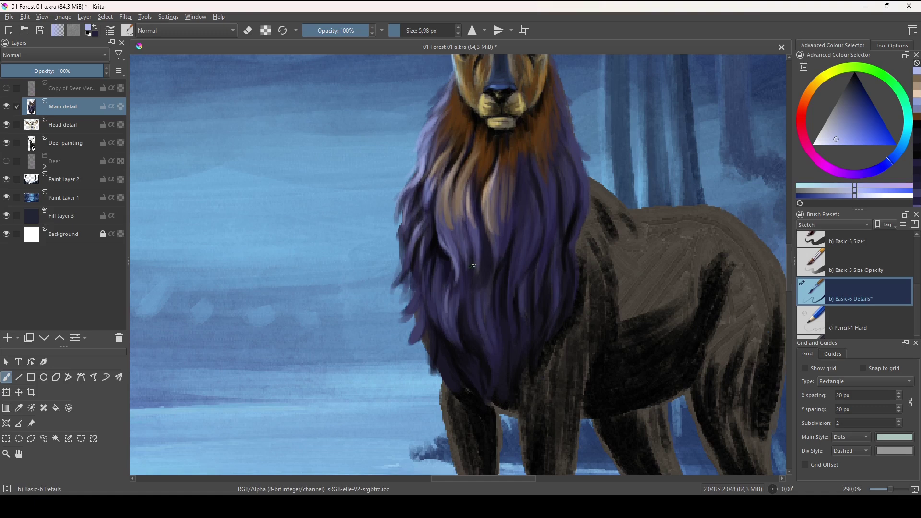
drag(488, 232, 494, 253)
drag(479, 212, 483, 256)
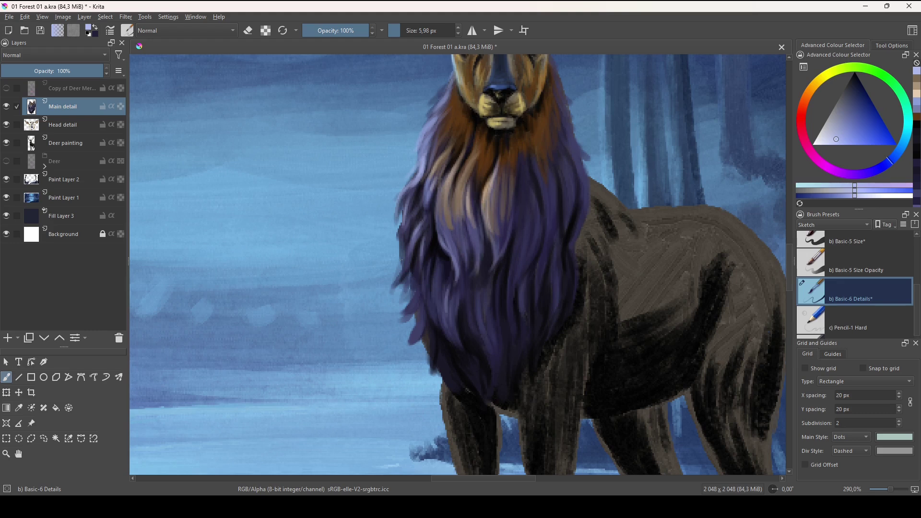
Highlight the hair tufts along the chest's left outline down to its lower left side in light periwinkle.
mouse_move(414, 182)
mouse_down()
mouse_move(396, 209)
mouse_move(401, 257)
mouse_up()
mouse_move(409, 239)
mouse_down()
mouse_move(393, 284)
mouse_move(418, 277)
mouse_move(403, 302)
mouse_up()
mouse_move(416, 287)
mouse_down()
mouse_move(400, 316)
mouse_move(414, 319)
mouse_move(407, 349)
mouse_move(412, 336)
mouse_up()
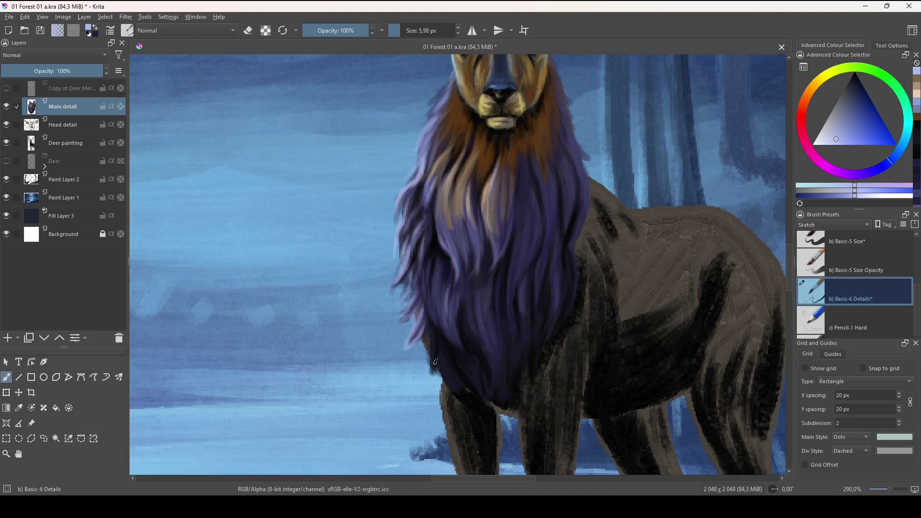
mouse_move(423, 302)
mouse_down()
mouse_move(438, 338)
mouse_move(455, 340)
mouse_move(466, 314)
mouse_up()
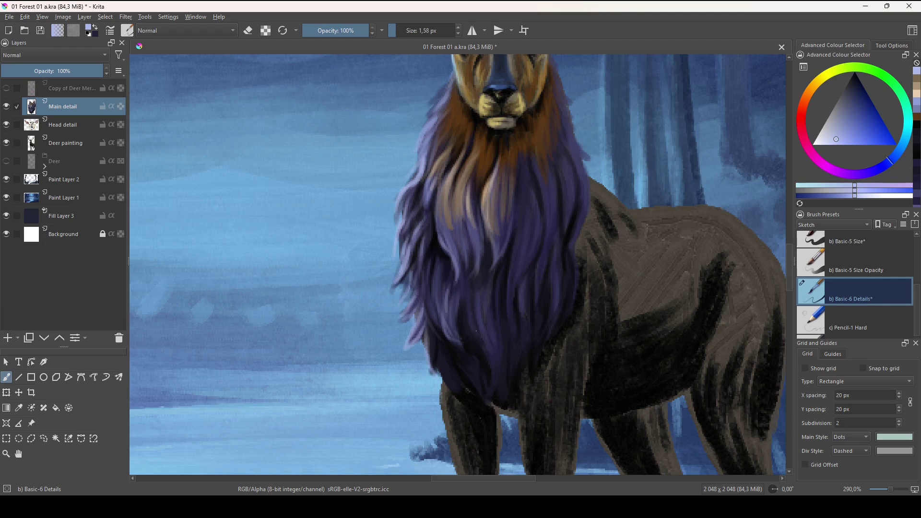
Set the brush size to 3,83 px and paint light periwinkle hairs along the neck's right outline.
drag(620, 333, 589, 329)
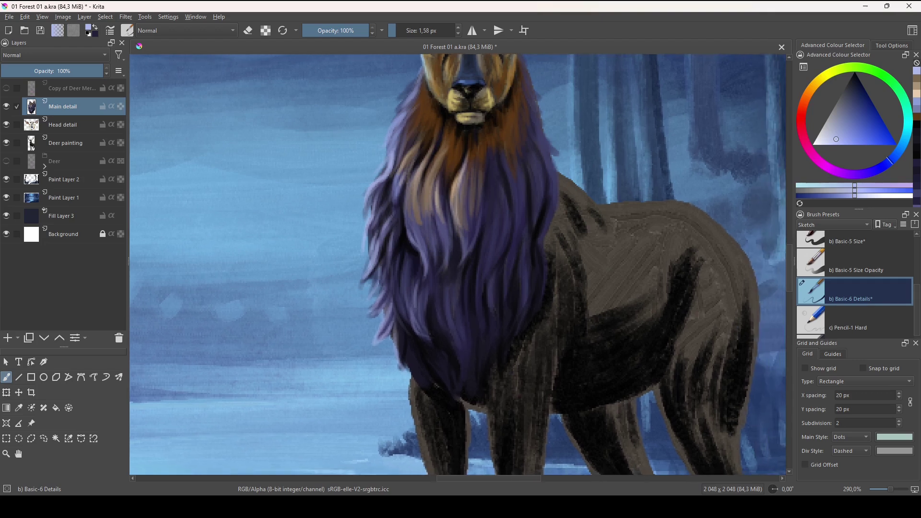
drag(545, 103, 556, 137)
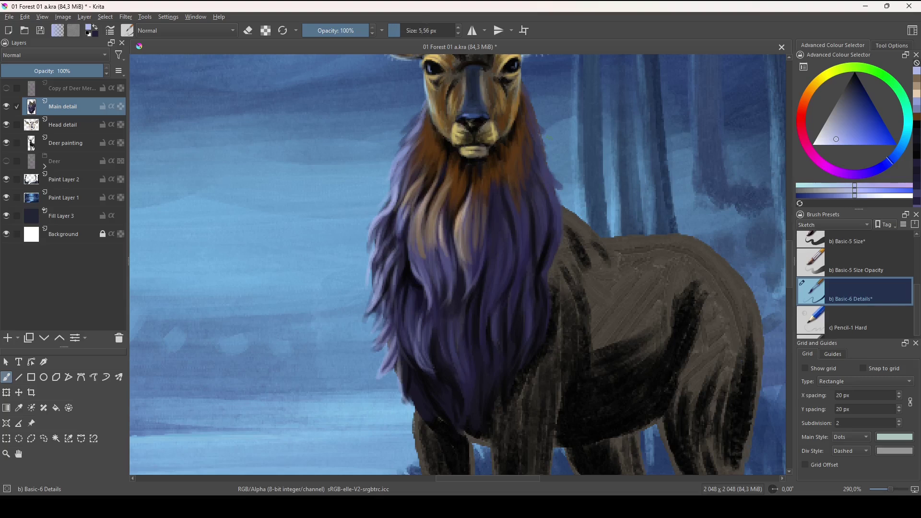
key(bracketleft)
key(bracketleft)
drag(529, 103, 543, 158)
drag(526, 85, 534, 102)
scroll(551, 91, up, 3)
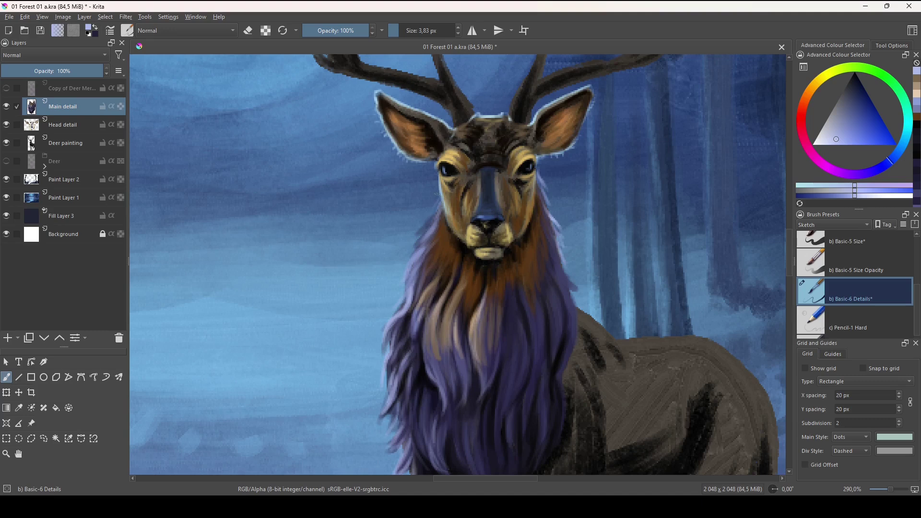
Add fine periwinkle rim hairs on the neck's left outline below the ear and on its right outline.
drag(440, 188, 428, 207)
drag(437, 200, 425, 219)
drag(438, 212, 422, 232)
drag(436, 187, 419, 254)
drag(437, 188, 425, 197)
mouse_move(537, 179)
mouse_down()
mouse_move(561, 235)
mouse_move(555, 245)
mouse_move(561, 196)
mouse_move(579, 246)
mouse_move(558, 207)
mouse_move(577, 202)
mouse_up()
drag(569, 196, 577, 223)
drag(445, 246, 505, 209)
mouse_move(444, 186)
mouse_down()
mouse_move(426, 223)
mouse_move(431, 197)
mouse_move(431, 248)
mouse_up()
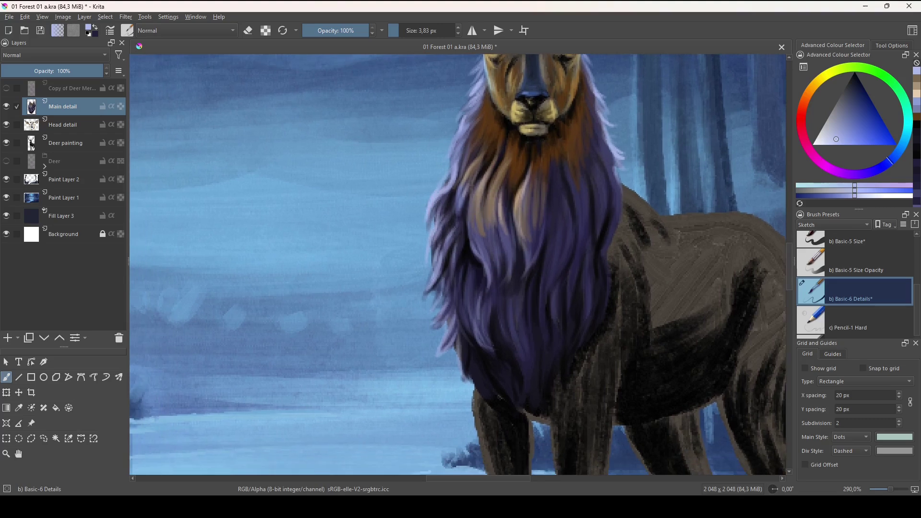
Lighten the colour to a very pale lavender blue, set the brush size to 3,00 px and brighten the neck's left outline.
click(835, 146)
mouse_move(483, 358)
mouse_down()
mouse_move(502, 306)
mouse_move(506, 328)
mouse_up()
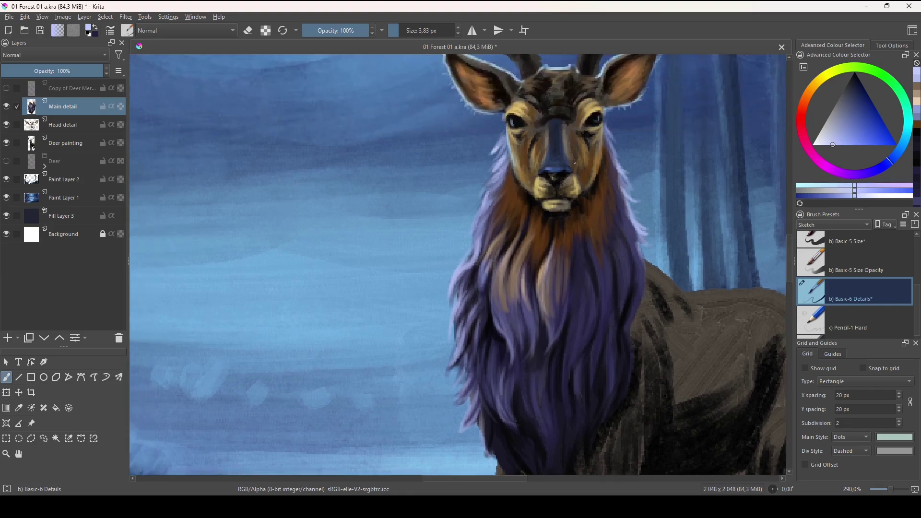
drag(504, 132, 488, 210)
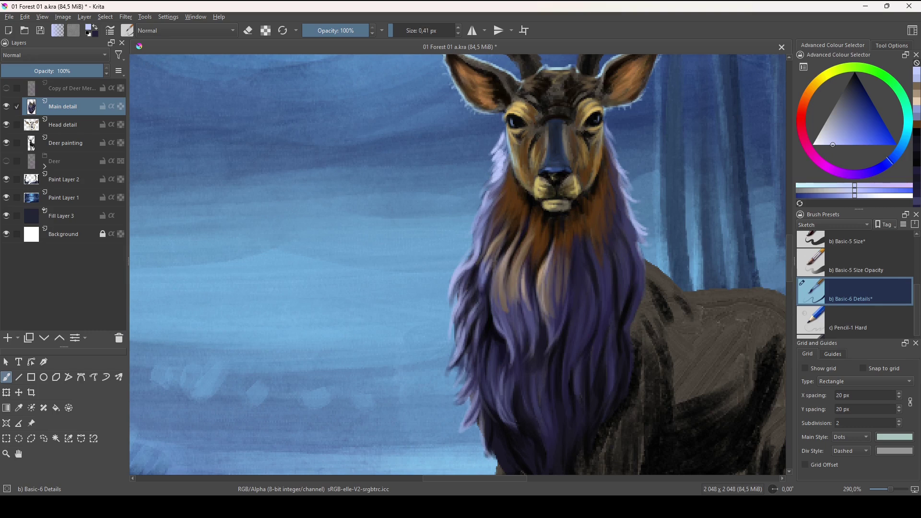
key(bracketright)
key(bracketright)
key(bracketright)
key(bracketright)
key(bracketright)
mouse_move(494, 187)
mouse_down()
mouse_move(481, 210)
mouse_move(461, 211)
mouse_move(475, 191)
mouse_up()
Paint pale lavender rim hairs down the left outline of the neck and chest.
mouse_move(497, 169)
mouse_down()
mouse_move(477, 182)
mouse_move(474, 252)
mouse_move(445, 305)
mouse_up()
drag(455, 282, 449, 318)
drag(455, 311, 451, 324)
drag(471, 352, 485, 248)
drag(486, 184, 466, 209)
Brighten the strands inside the left side of the chest with thin pale lavender strokes.
drag(466, 223, 463, 257)
mouse_move(478, 228)
mouse_down()
mouse_move(461, 268)
mouse_move(474, 269)
mouse_move(469, 287)
mouse_up()
drag(484, 267, 472, 291)
mouse_move(484, 276)
mouse_down()
mouse_move(466, 302)
mouse_move(479, 304)
mouse_up()
mouse_move(496, 220)
mouse_down()
mouse_move(486, 263)
mouse_move(493, 297)
mouse_move(480, 317)
mouse_up()
drag(488, 280, 480, 314)
mouse_move(485, 312)
mouse_down()
mouse_move(477, 334)
mouse_move(488, 333)
mouse_up()
drag(493, 295, 492, 330)
drag(500, 322, 496, 337)
drag(606, 282, 510, 366)
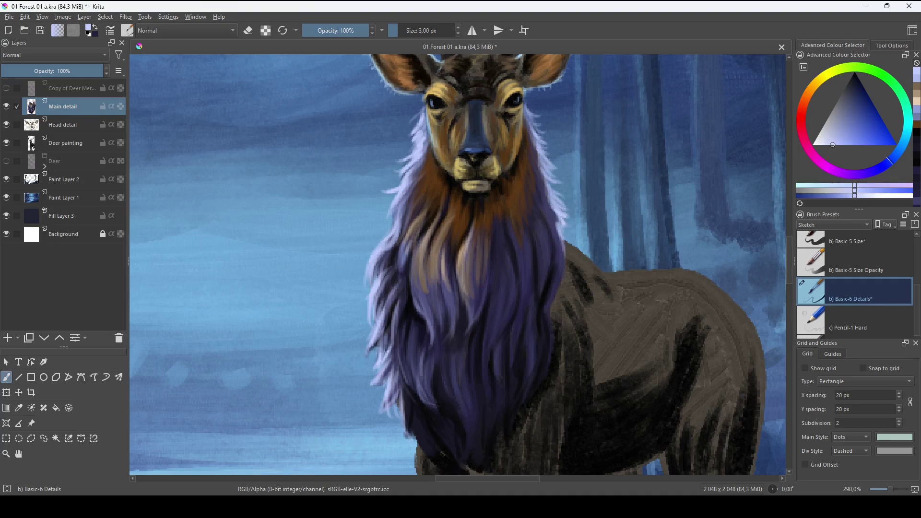
Mix a medium blue and paint thin reflected-light strands on the upper right side of the chest.
click(860, 137)
mouse_move(904, 144)
mouse_down()
mouse_move(898, 152)
mouse_move(863, 116)
mouse_up()
click(863, 133)
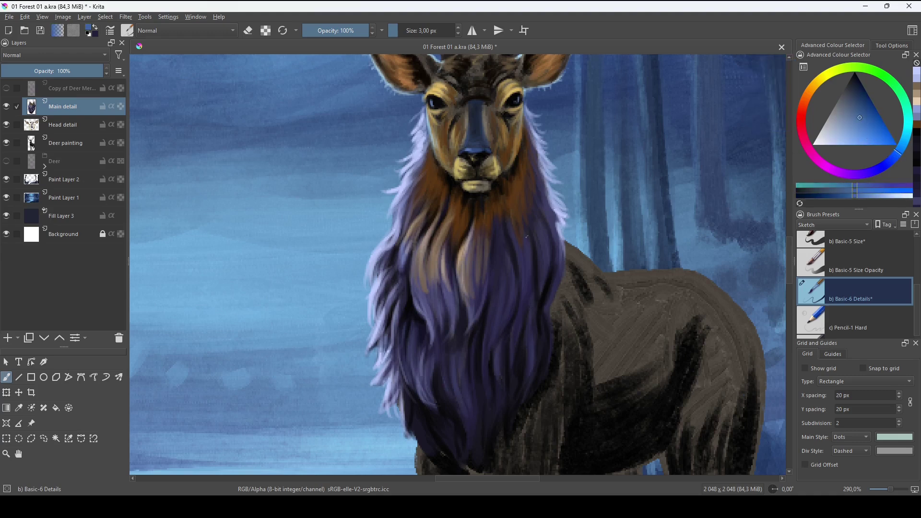
drag(549, 251, 548, 271)
drag(567, 237, 578, 218)
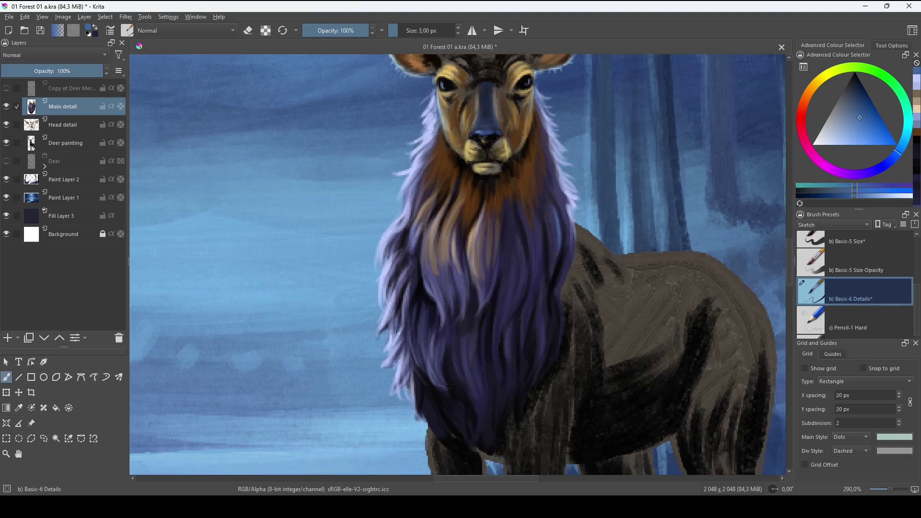
drag(545, 267, 547, 239)
Shift the blue slightly darker and toward indigo, and paint thin strands through the middle of the chest.
click(859, 114)
click(893, 158)
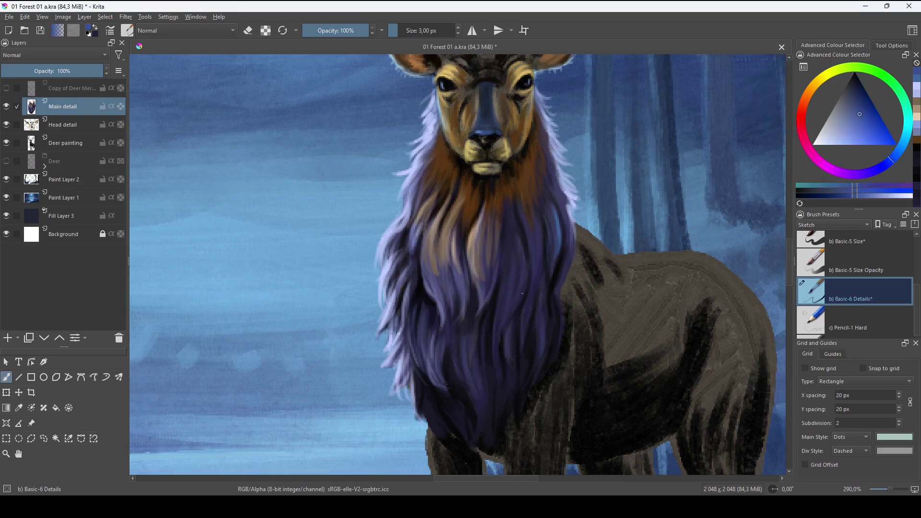
mouse_move(507, 300)
mouse_down()
mouse_move(503, 320)
mouse_move(481, 332)
mouse_move(502, 253)
mouse_up()
drag(438, 209, 447, 235)
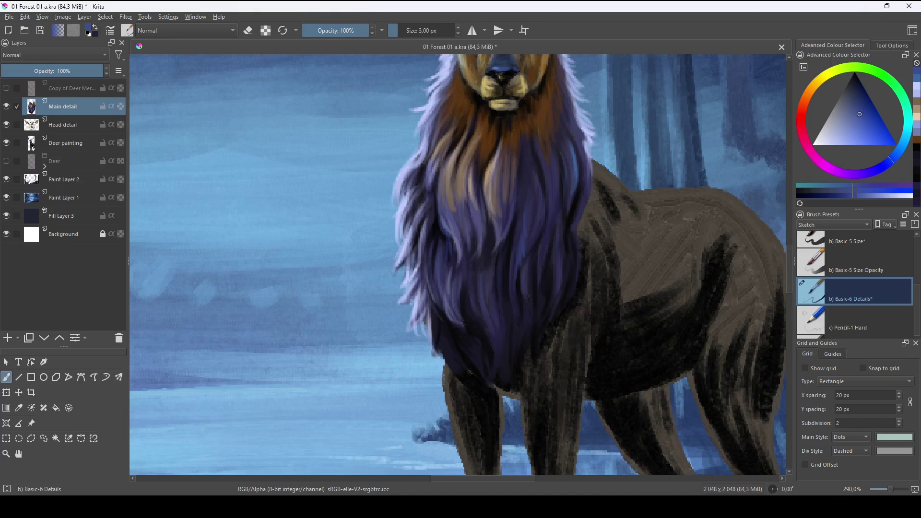
mouse_move(501, 263)
mouse_down()
mouse_move(492, 306)
mouse_move(500, 310)
mouse_up()
drag(475, 346, 488, 297)
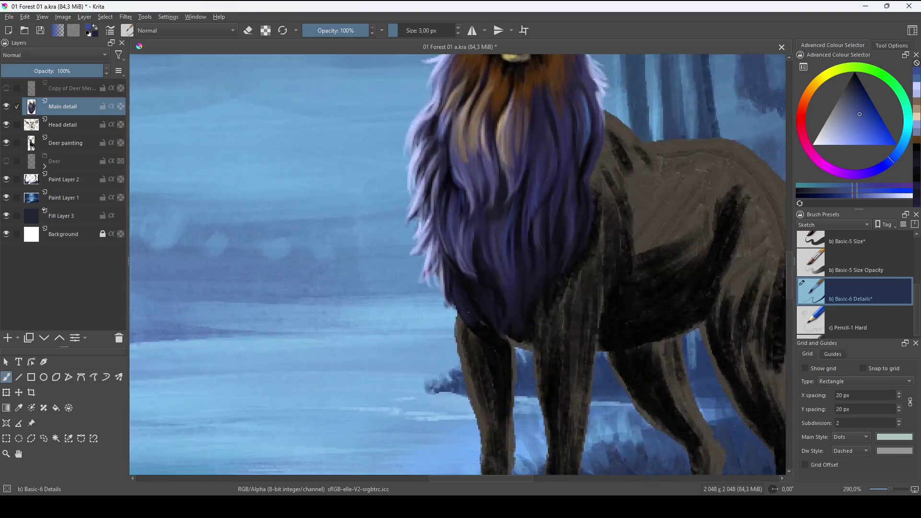
Paint thin indigo-blue strands over the lower chest down toward its tip, and save the painting.
mouse_move(485, 309)
mouse_down()
mouse_move(492, 323)
mouse_move(491, 278)
mouse_up()
drag(472, 202, 490, 275)
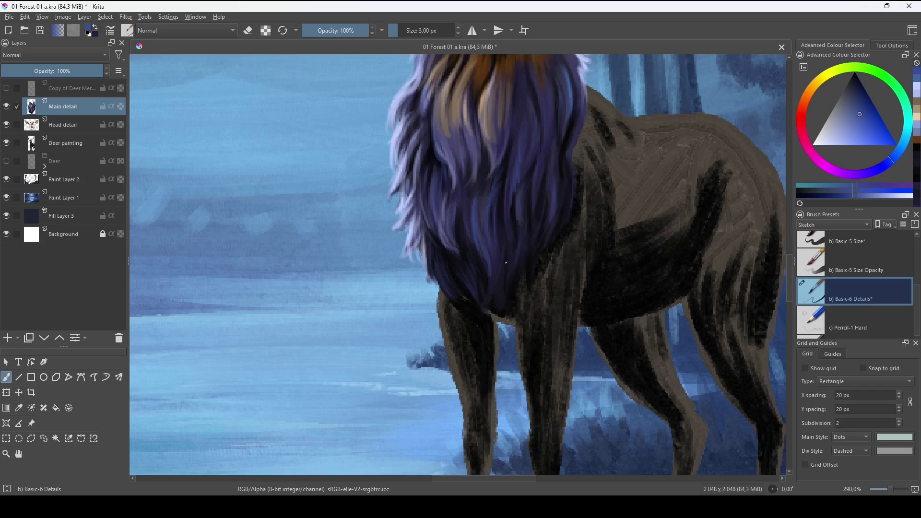
drag(513, 261, 514, 287)
drag(535, 238, 486, 354)
mouse_move(493, 330)
mouse_down()
mouse_move(462, 353)
mouse_move(467, 342)
mouse_up()
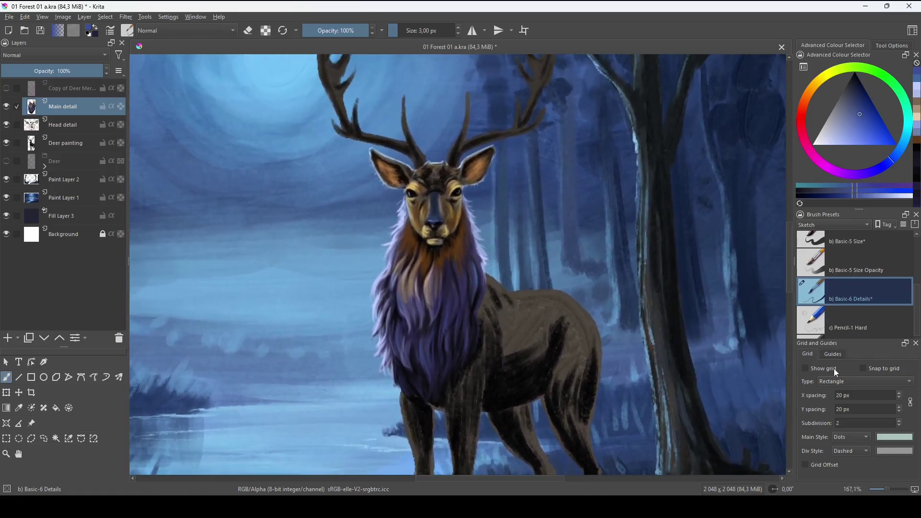
key(ctrl+s)
Compare the painting with the Main detail and Head detail layers hidden and shown, viewing it at 100% zoom.
click(6, 106)
click(10, 107)
click(9, 107)
click(9, 106)
click(6, 126)
click(7, 125)
key(1)
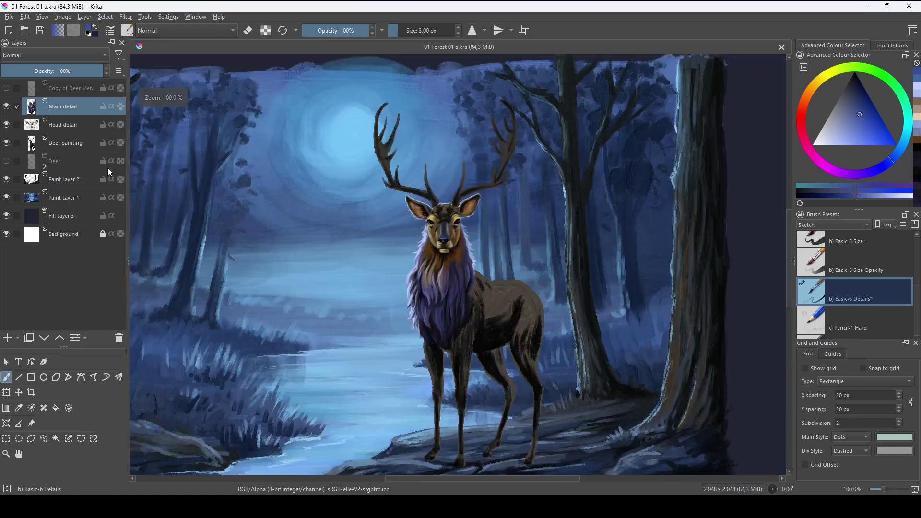
click(10, 106)
click(8, 125)
click(7, 125)
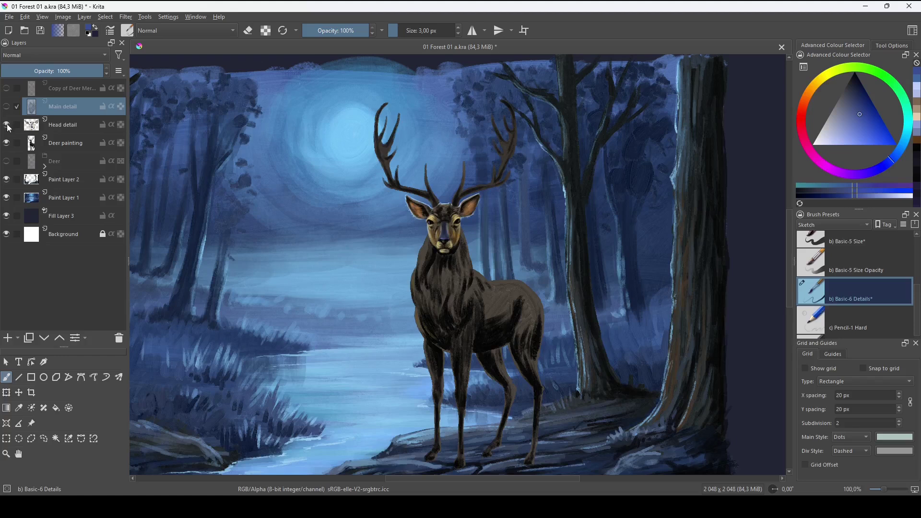
click(6, 106)
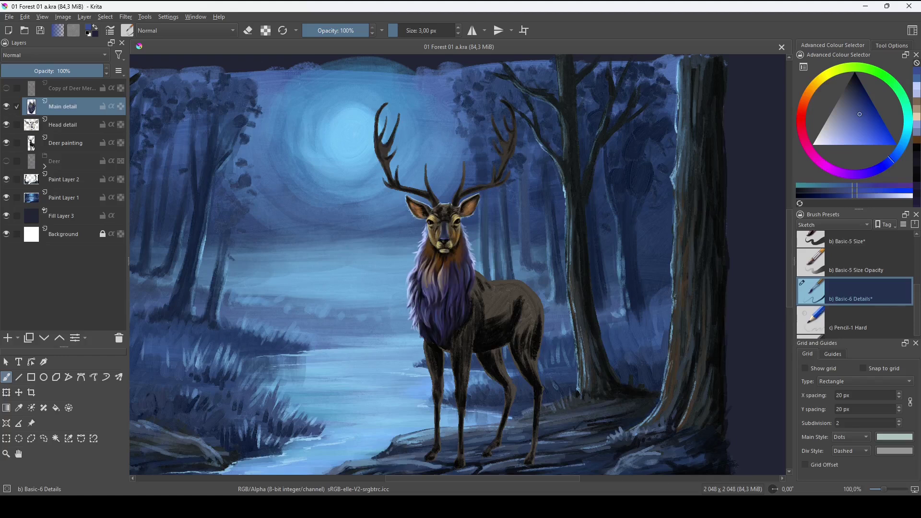